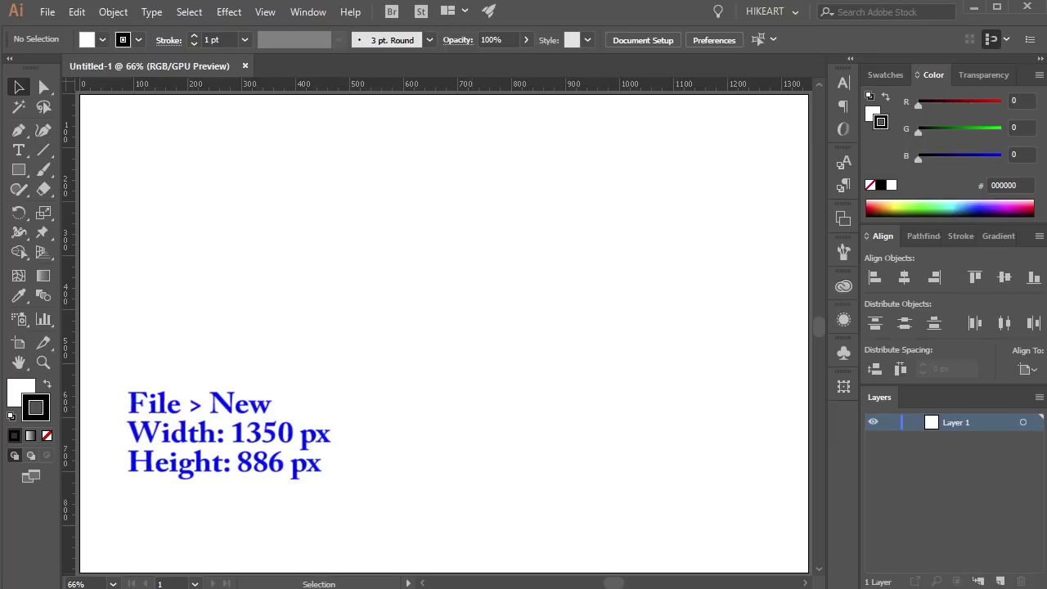
Set the Rectangular Grid Tool options to 15 horizontal and 15 vertical dividers.
left_click(43, 149)
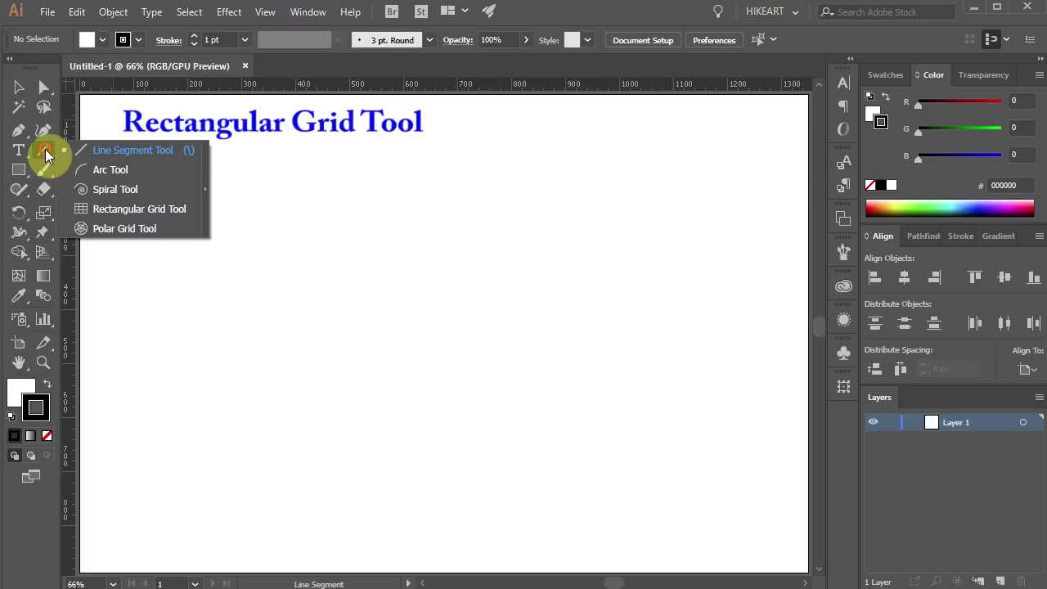
left_click(94, 208)
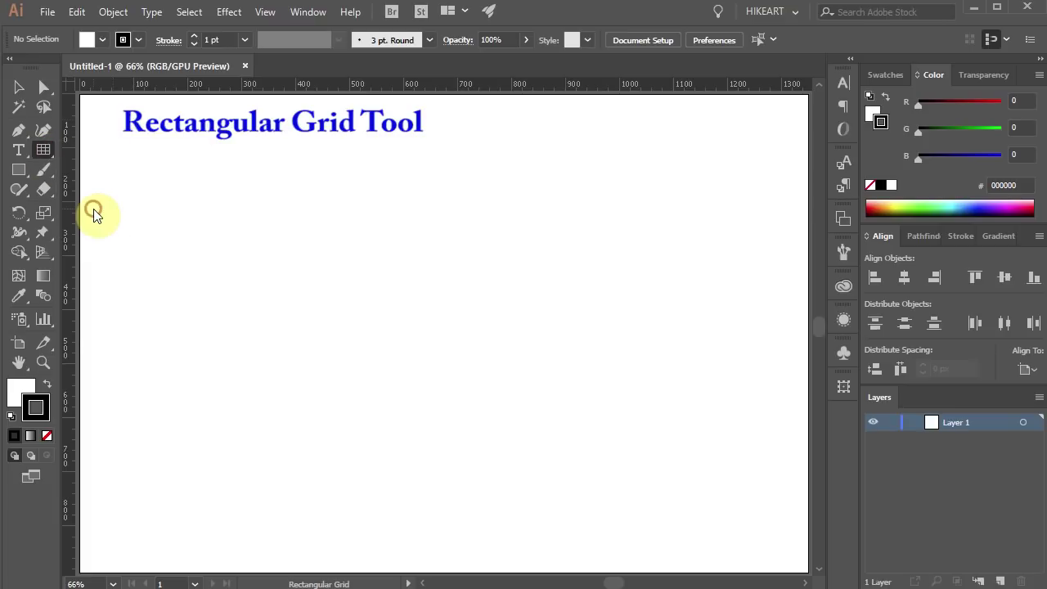
double_click(43, 152)
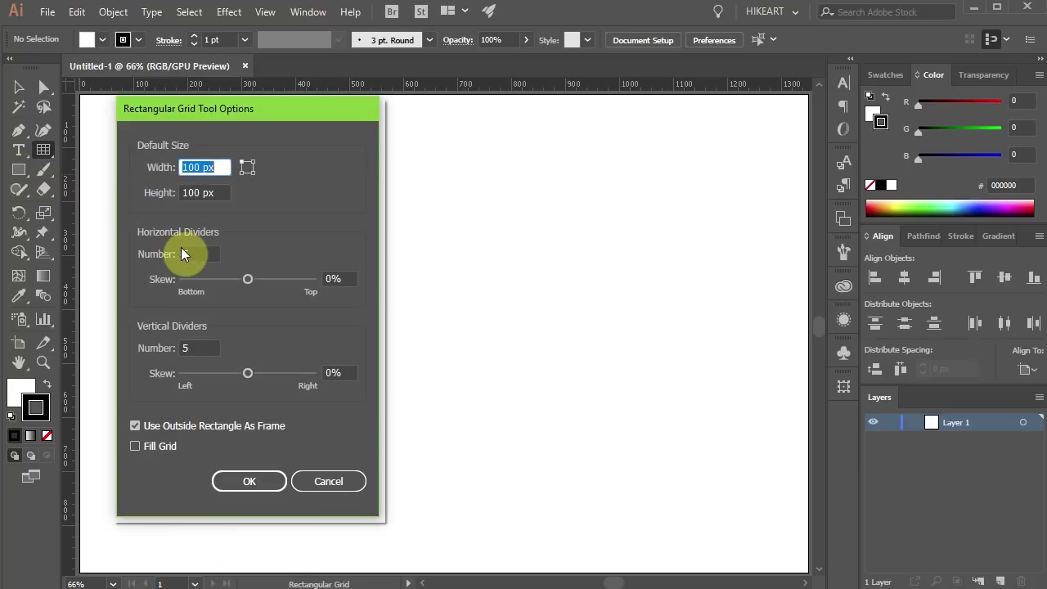
left_click(182, 254)
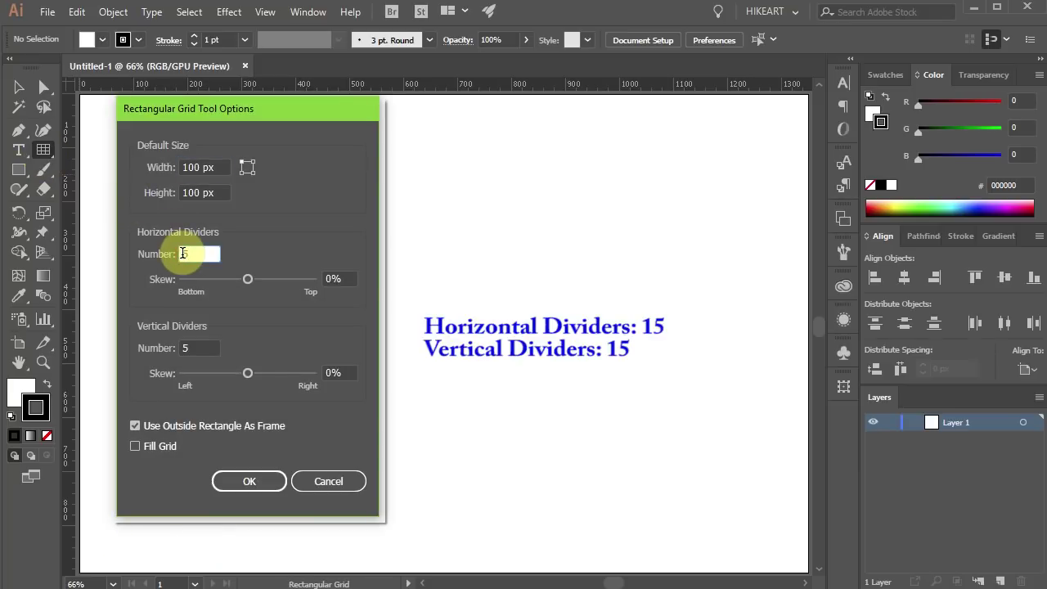
type("1")
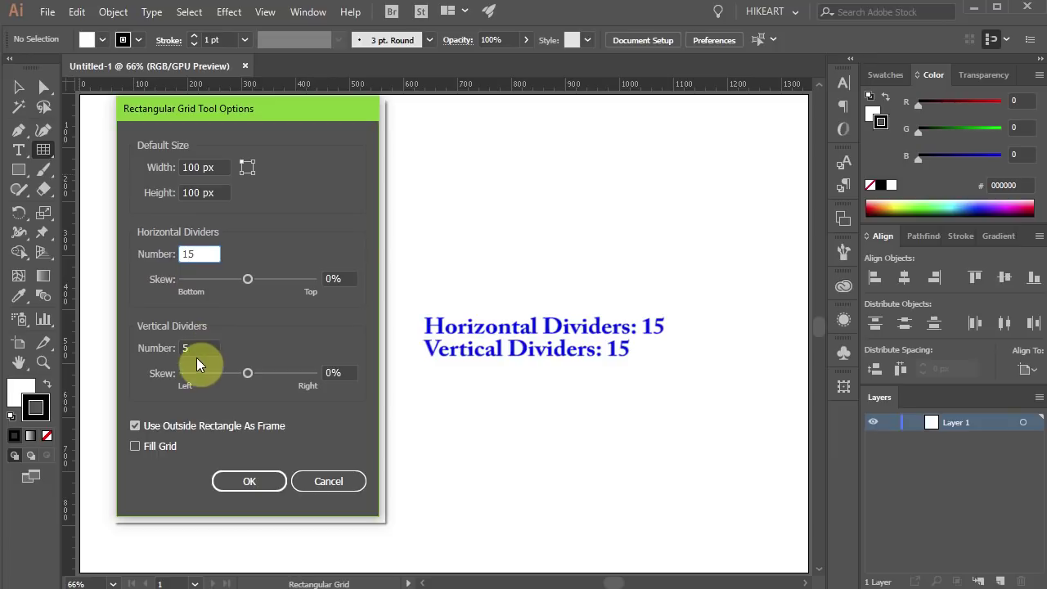
left_click(187, 348)
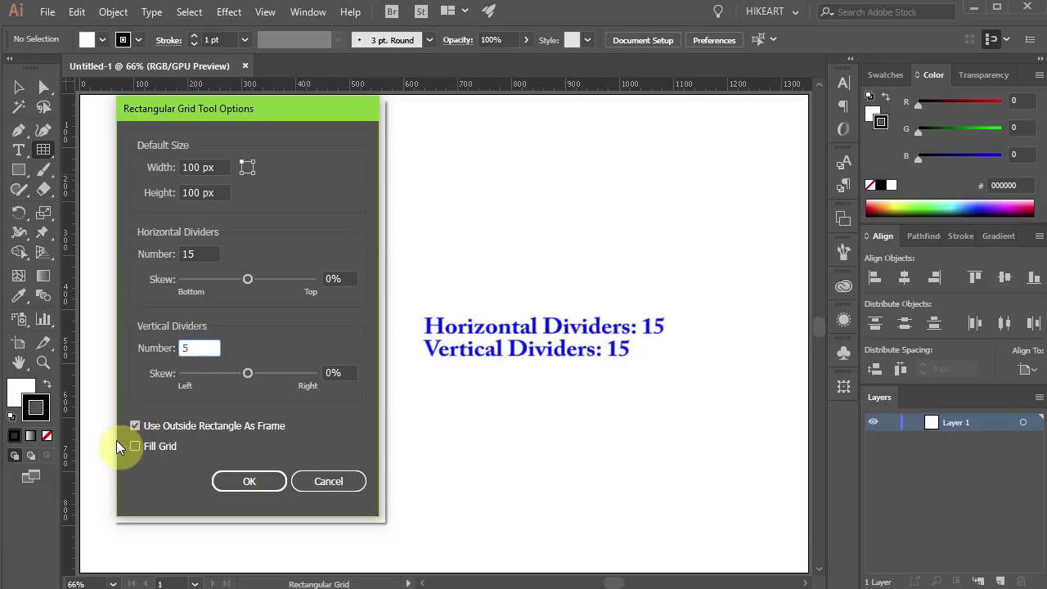
type("1")
left_click(245, 482)
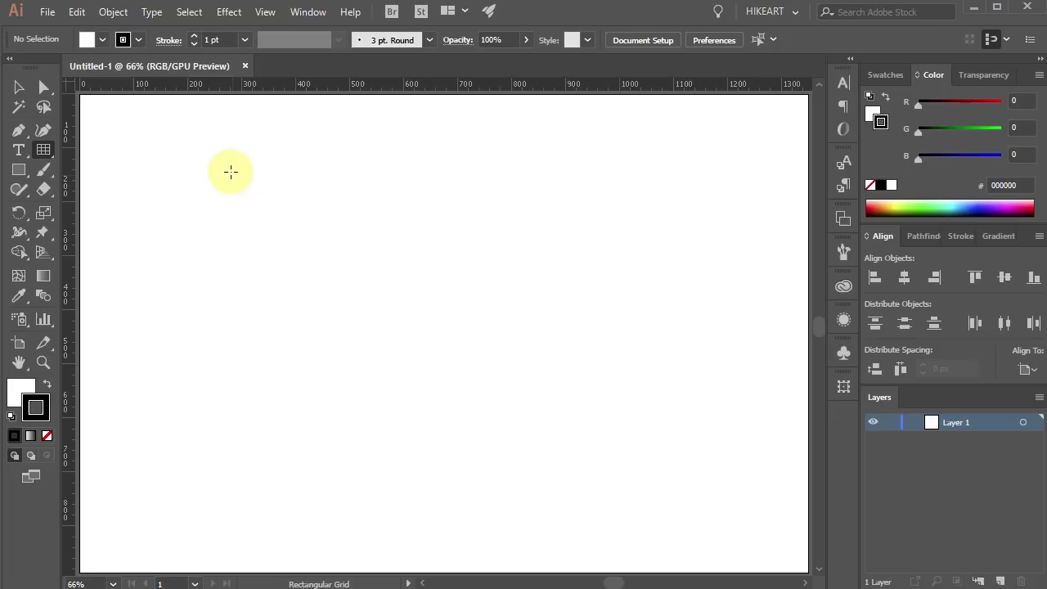
Draw a square grid from the page's upper left and remove its bottom cells with Shape Builder.
left_click_drag(243, 167, 500, 477)
key("shift")
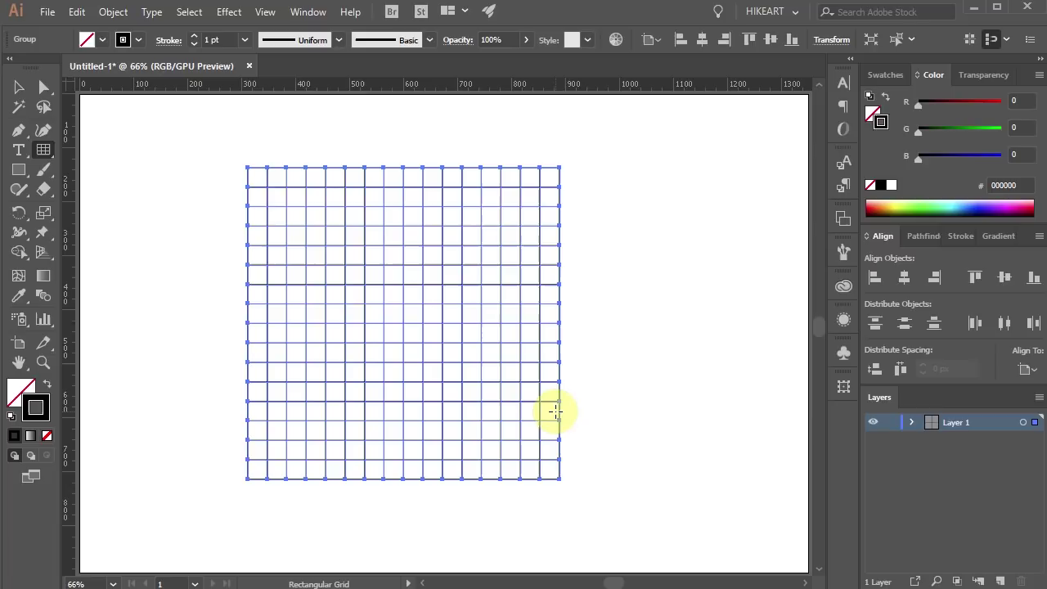
left_click(222, 358, "ctrl")
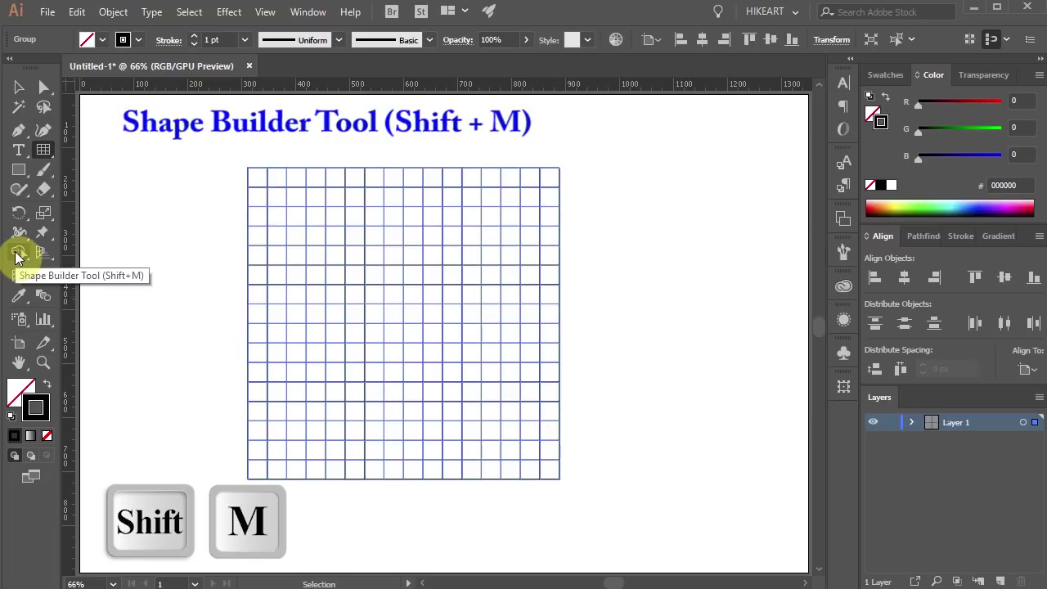
key("ctrl+a")
left_click(17, 256)
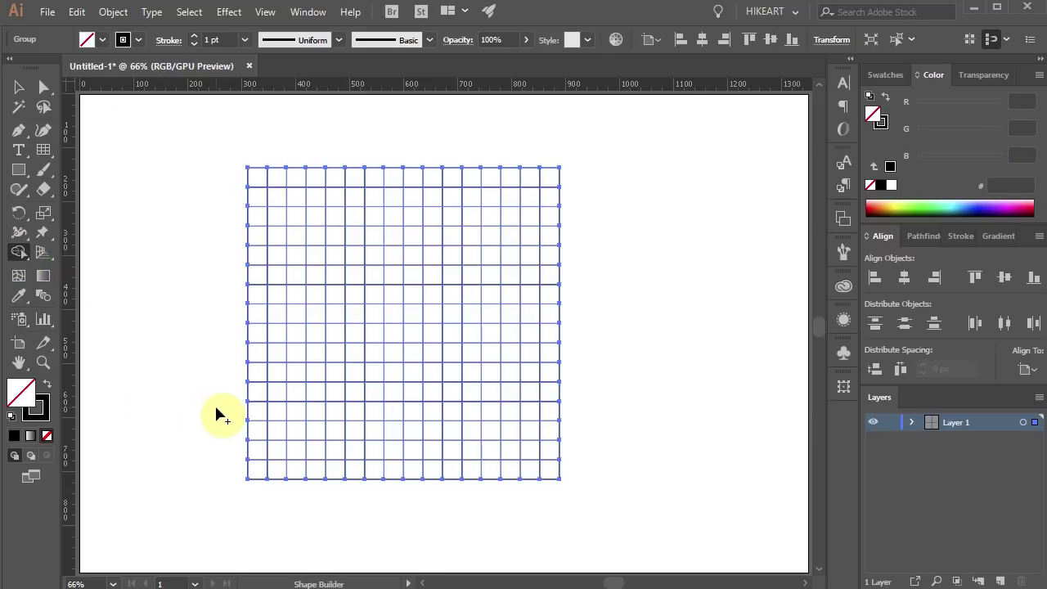
key("alt")
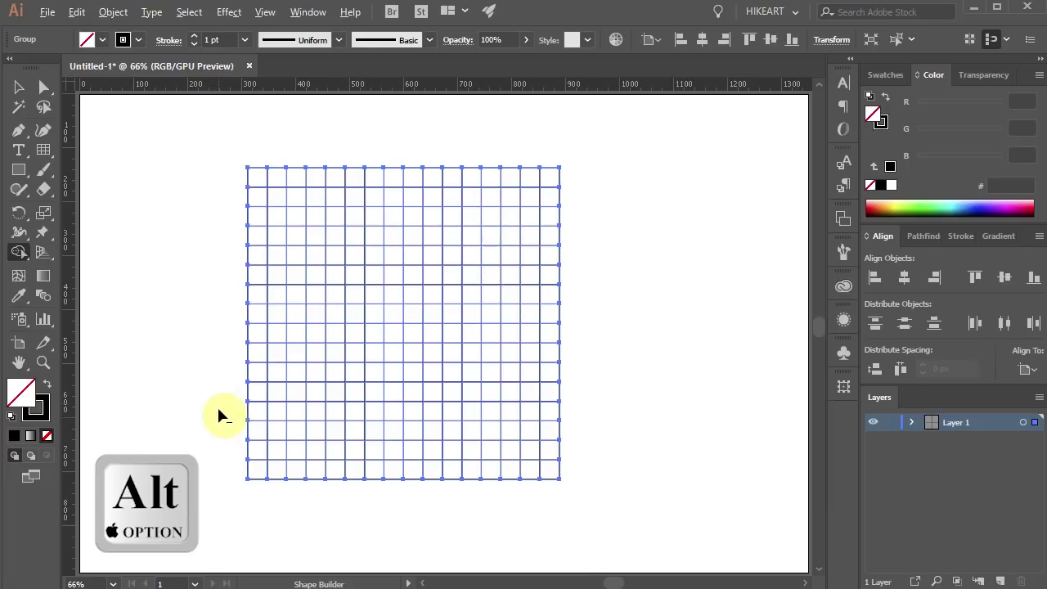
mouse_move(224, 413)
left_mouse_down()
mouse_move(585, 419)
mouse_move(532, 435)
mouse_move(260, 435)
mouse_move(232, 449)
mouse_move(582, 453)
mouse_move(462, 473)
mouse_move(330, 467)
mouse_move(229, 482)
left_mouse_up()
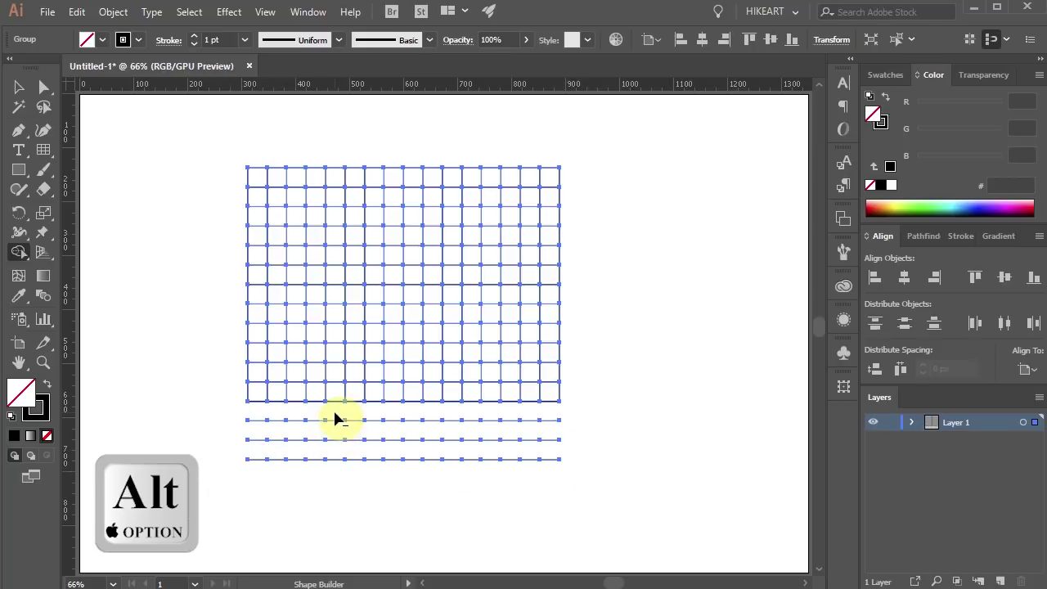
left_click_drag(336, 411, 360, 462)
Enlarge the grid proportionally and centre it horizontally on the page.
key("v")
left_click_drag(559, 401, 723, 552)
left_click(904, 276)
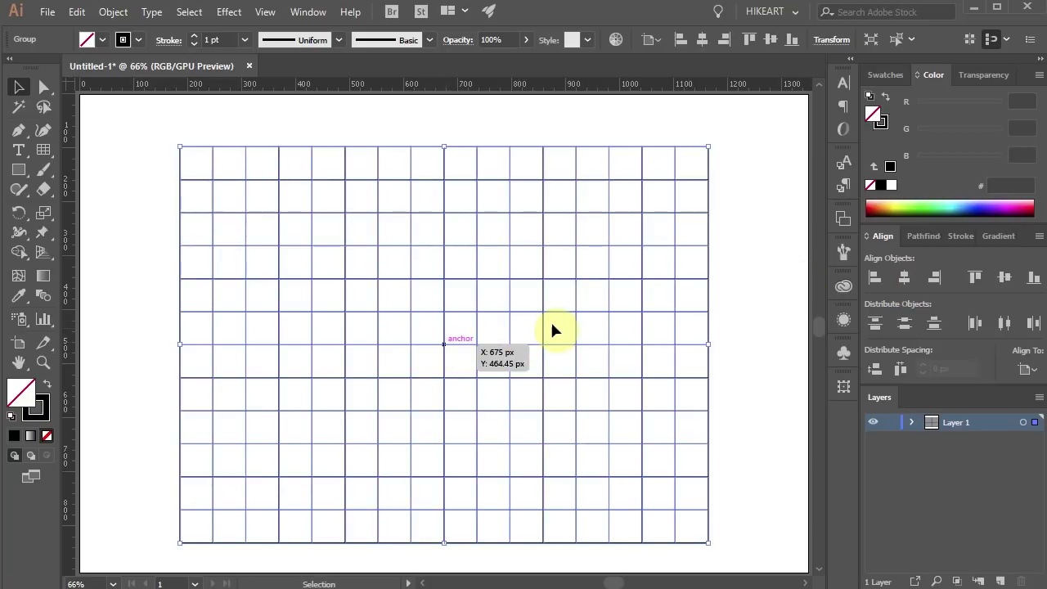
Draw a small circle centred on the grid's middle intersection, then select grid and circle together.
key("l")
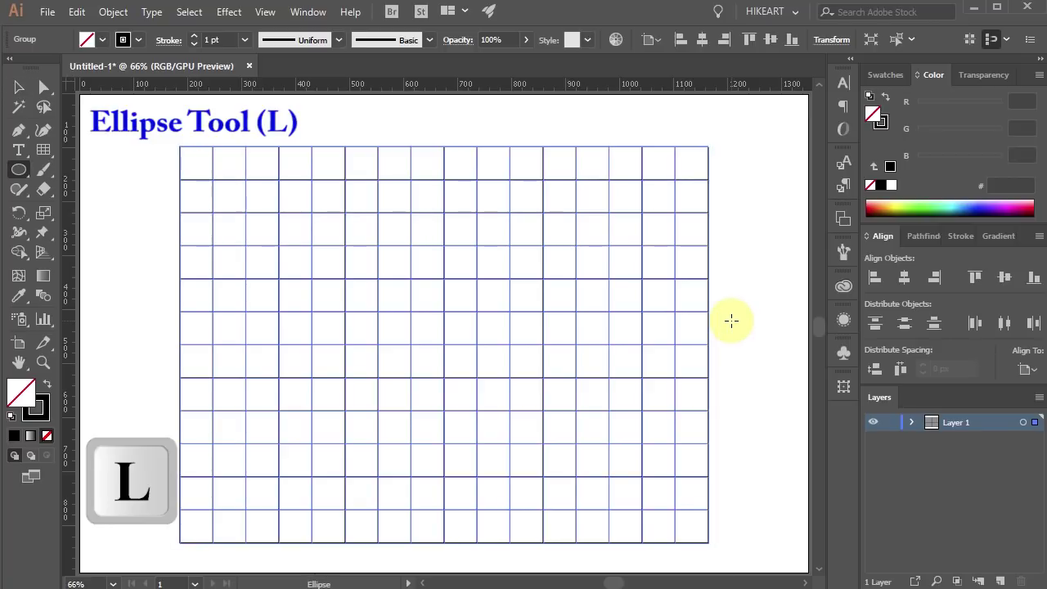
left_click(23, 174)
key("shift+alt")
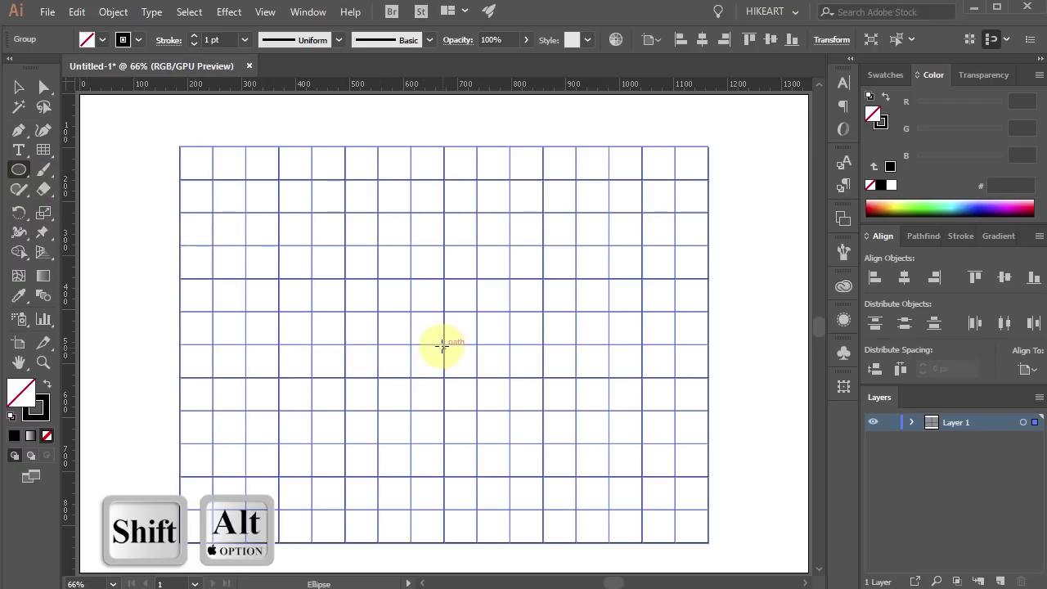
left_click_drag(445, 344, 451, 366)
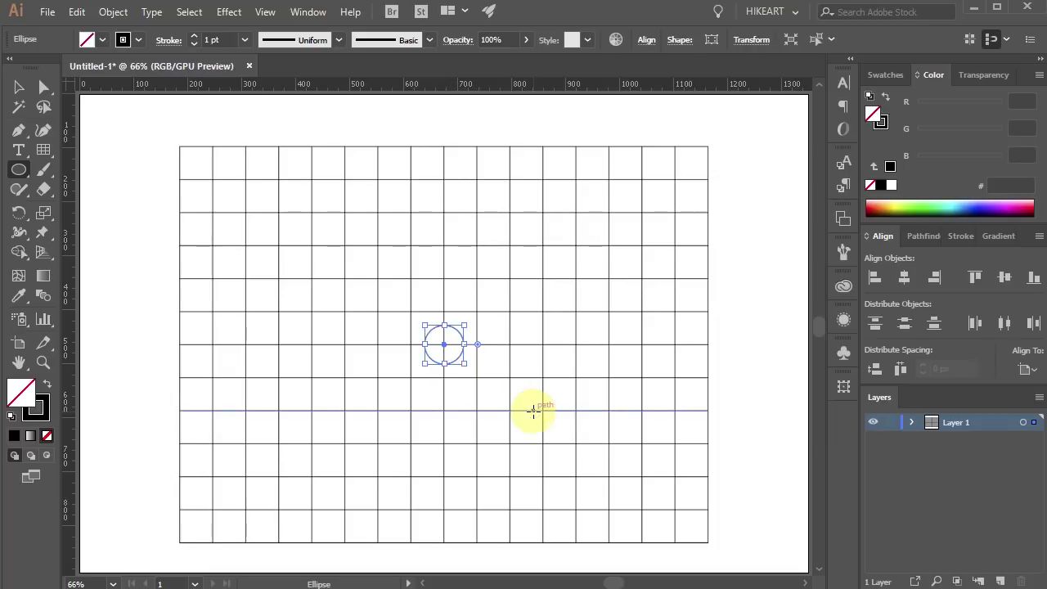
left_click(733, 412, "ctrl")
key("ctrl+a")
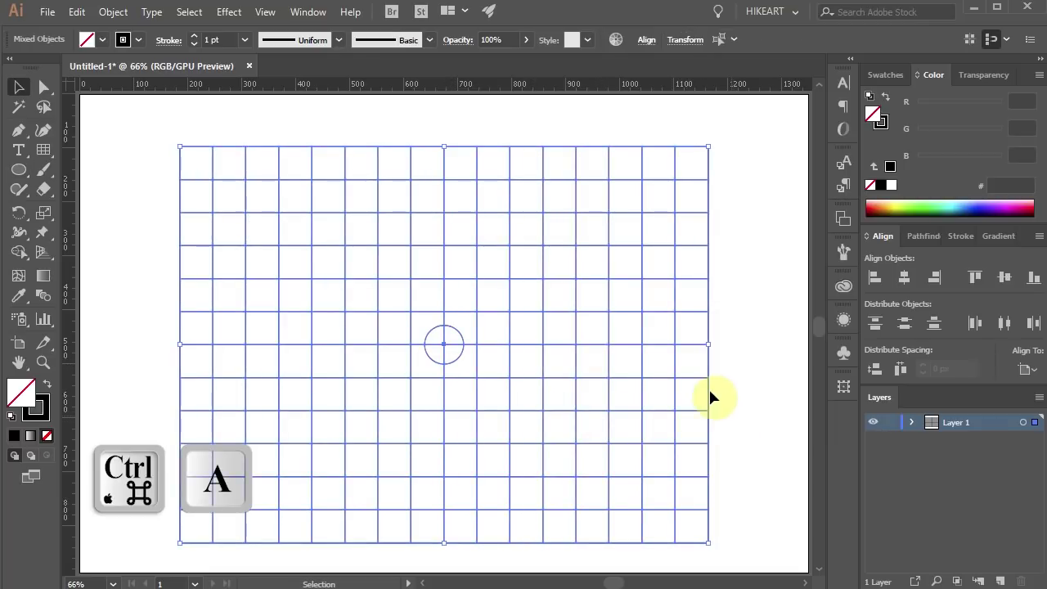
left_click(264, 11)
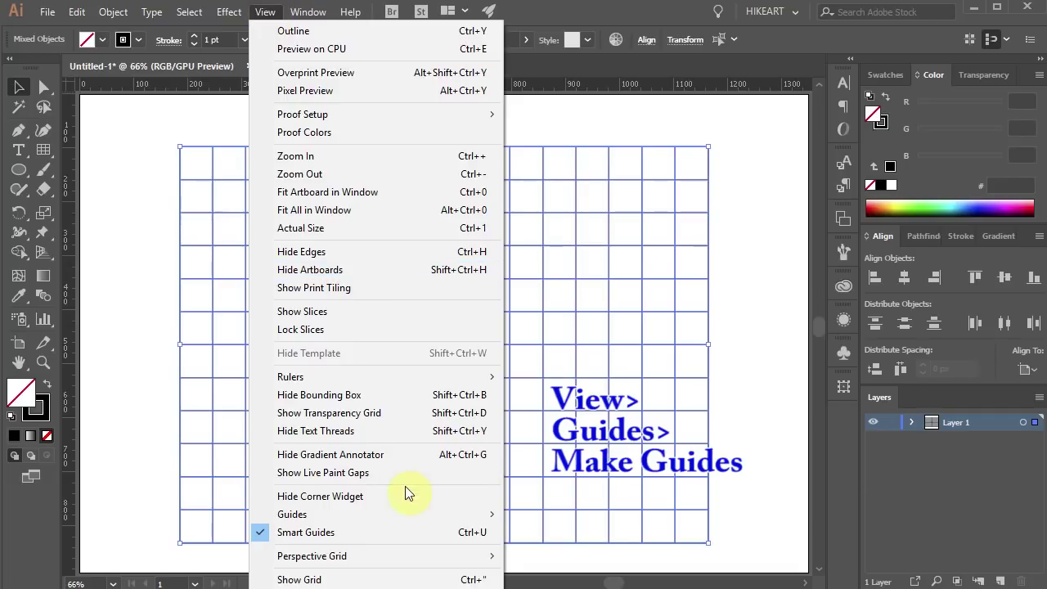
Convert the selected grid and circle into guides with Make Guides.
mouse_move(415, 514)
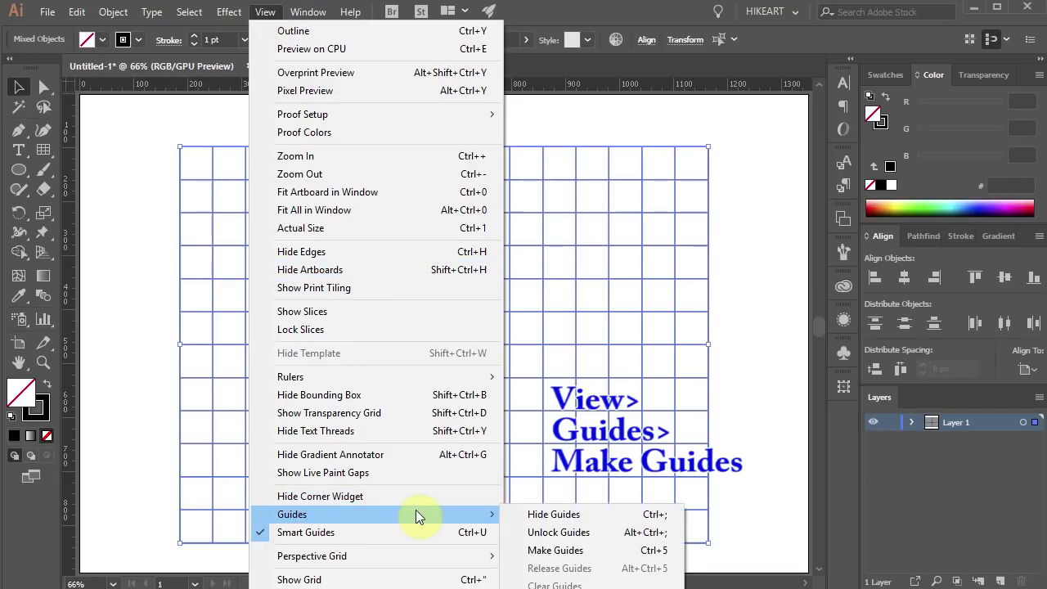
left_click(563, 551)
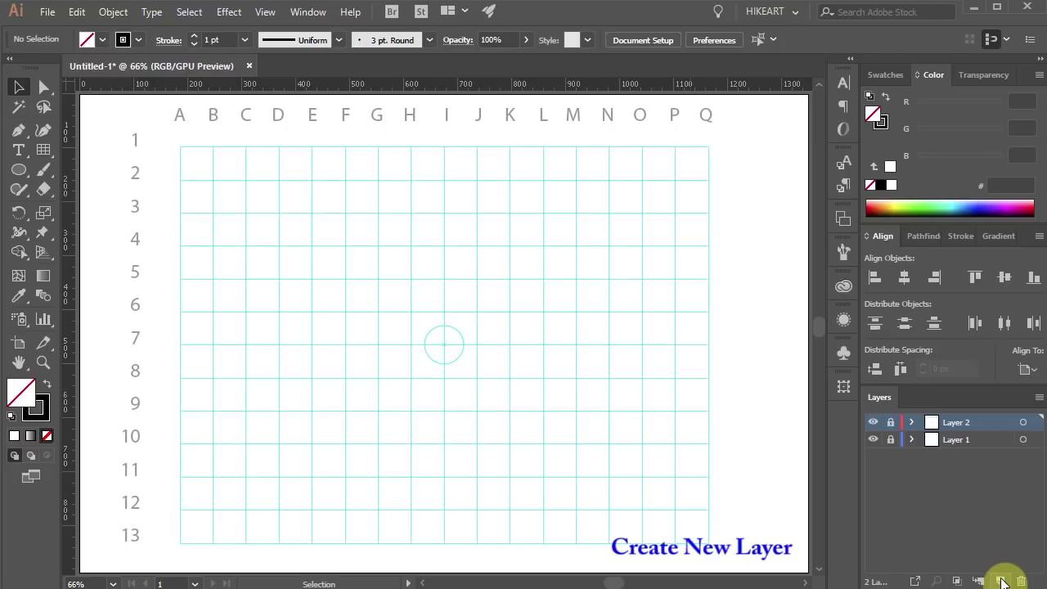
Add a new Layer 3 for the knot and switch to the Curvature Tool.
left_click(1001, 580)
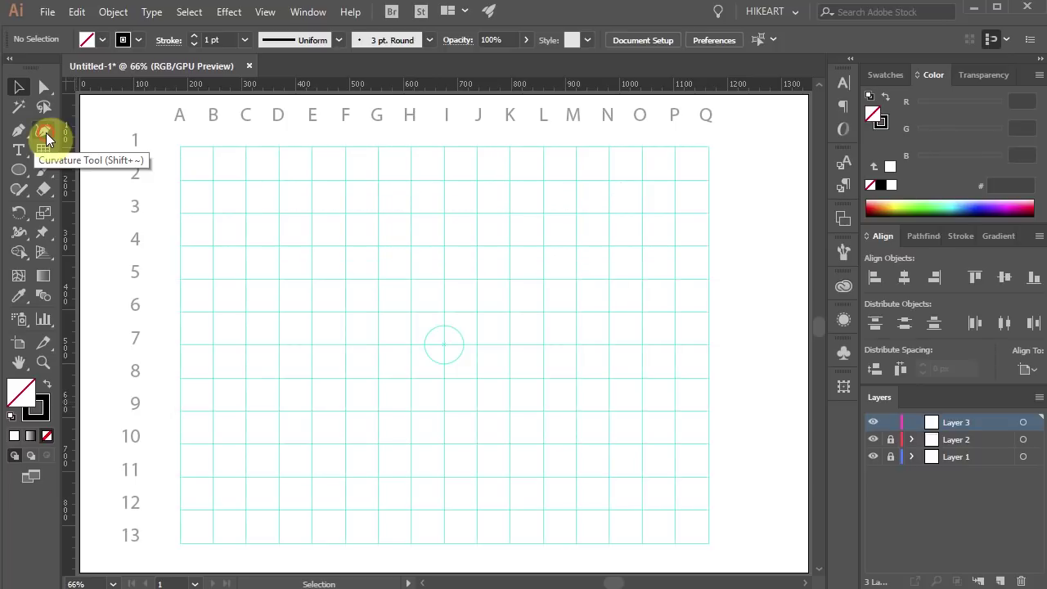
left_click(46, 132)
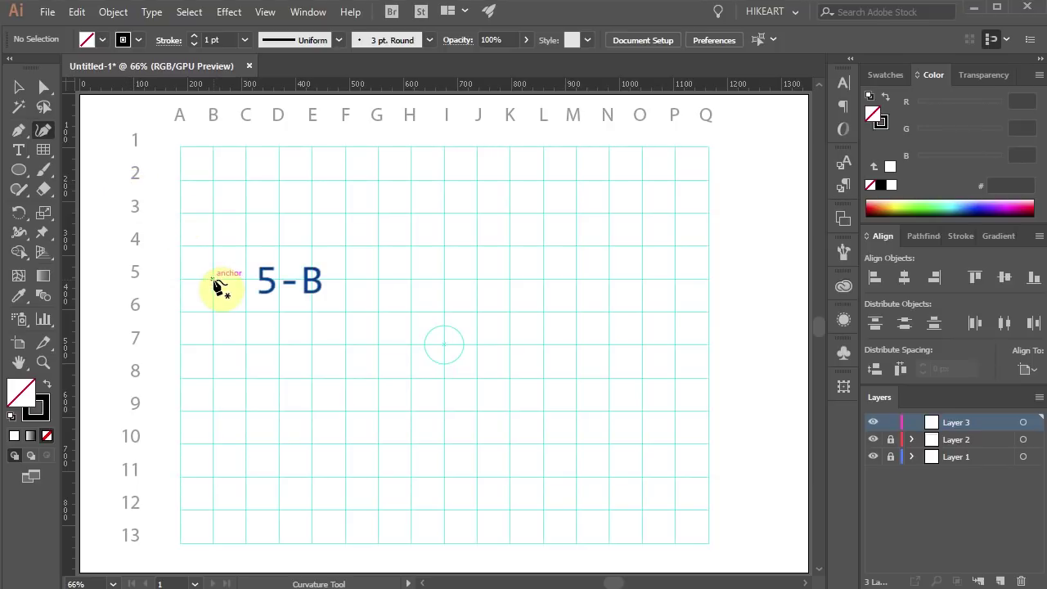
Draw the corner arc through B5 and A3, a sharp corner at A1, then C1 and E2.
left_click(213, 279)
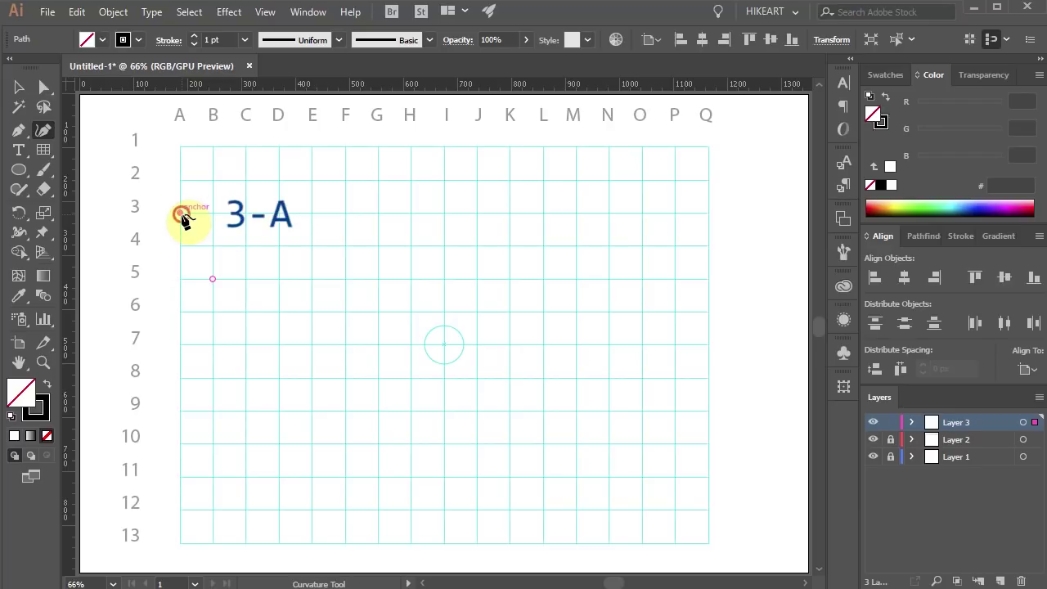
left_click(180, 213)
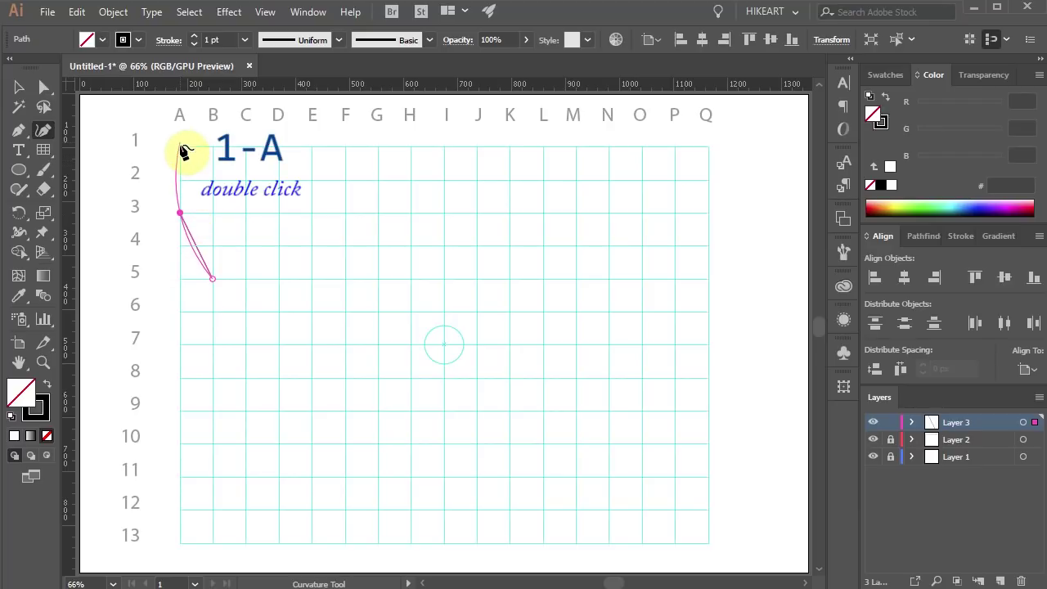
double_click(181, 147)
double_click(180, 146)
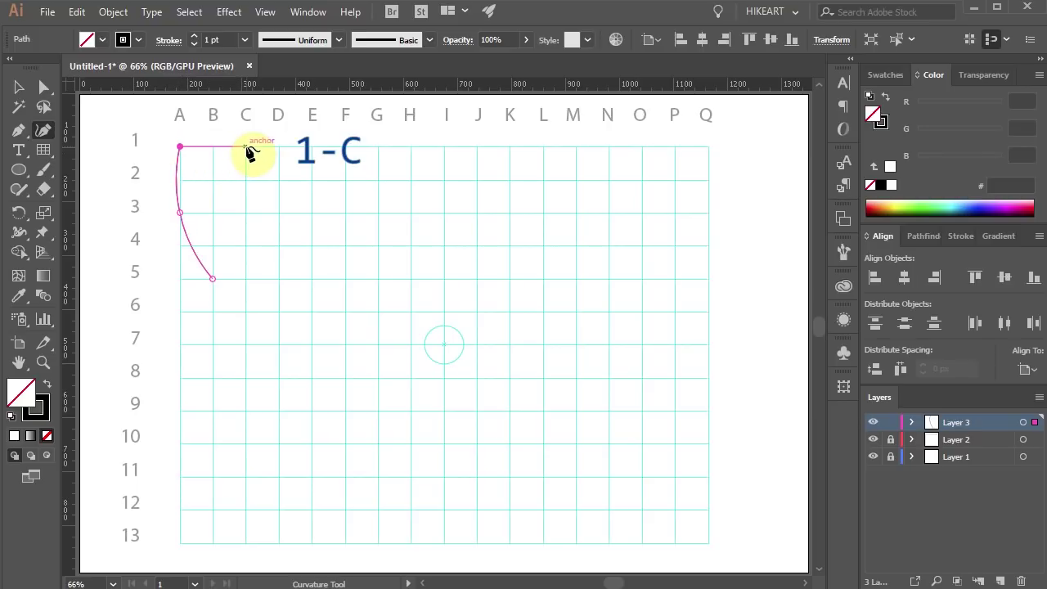
left_click(246, 146)
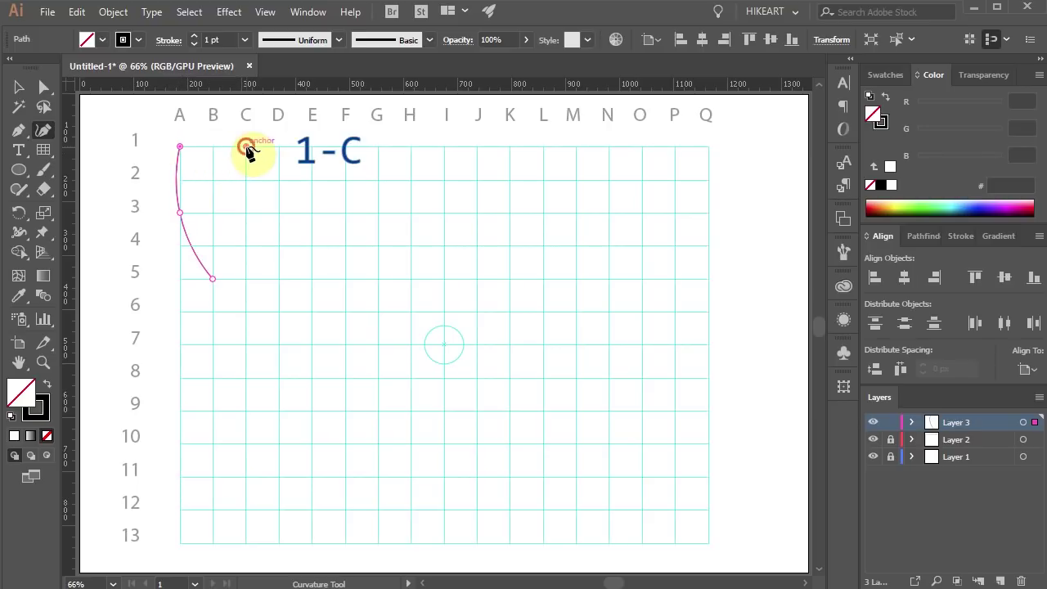
left_click(312, 180)
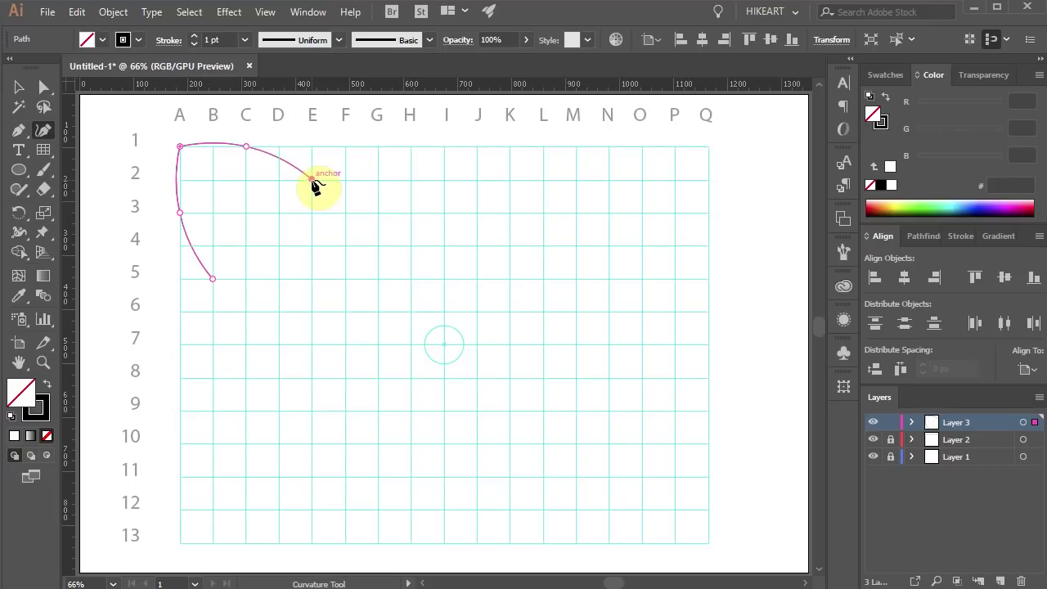
left_click(356, 199, "ctrl")
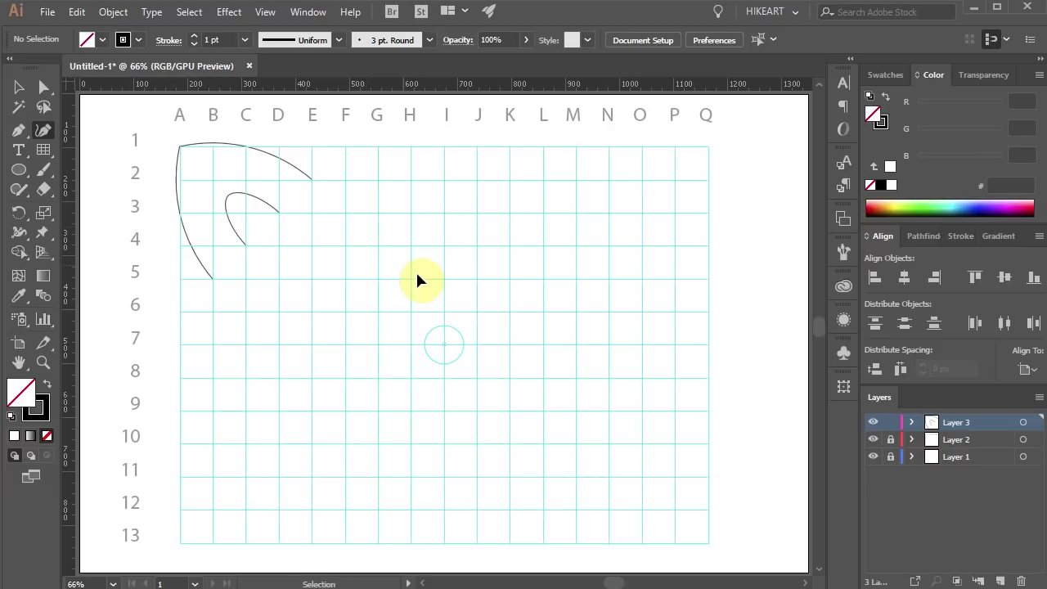
Undo the stray curve and draw a separate inner leaf curve from D3 through B3 to C4.
key("ctrl+z")
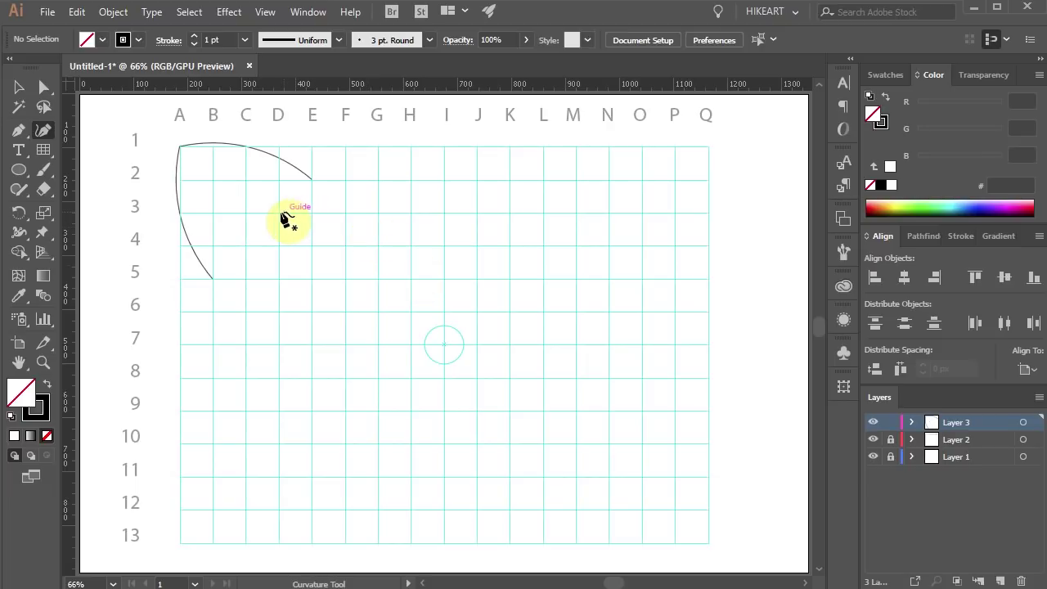
left_click(279, 215)
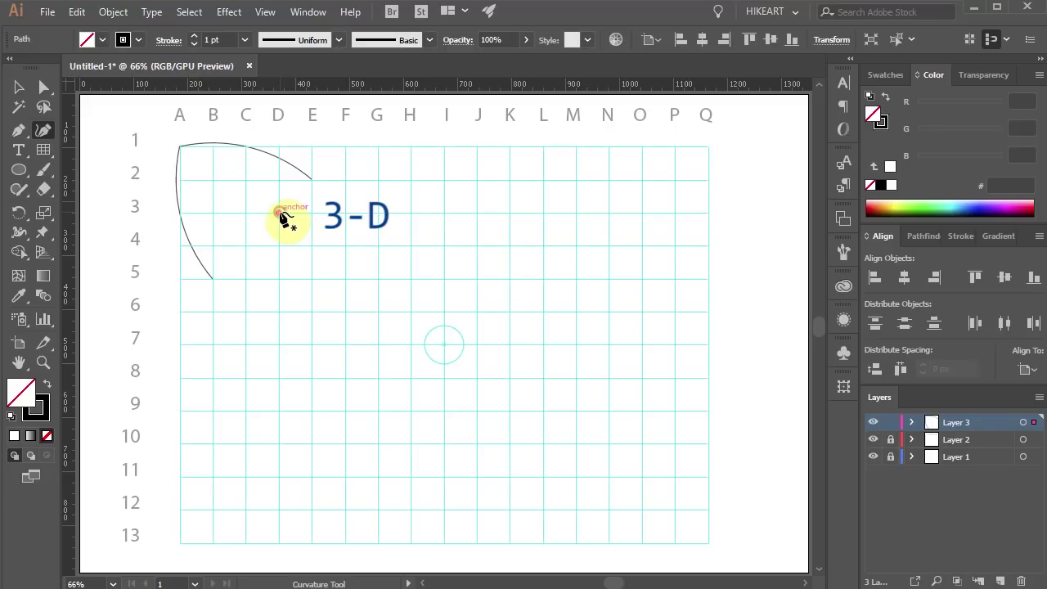
left_click(227, 196)
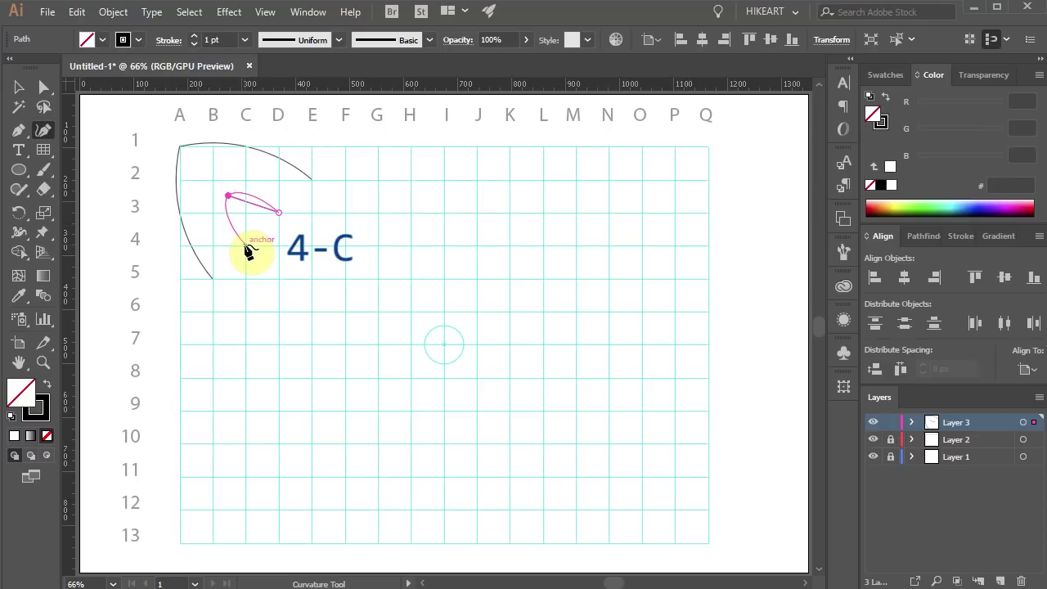
left_click(248, 247)
left_click(417, 275, "ctrl")
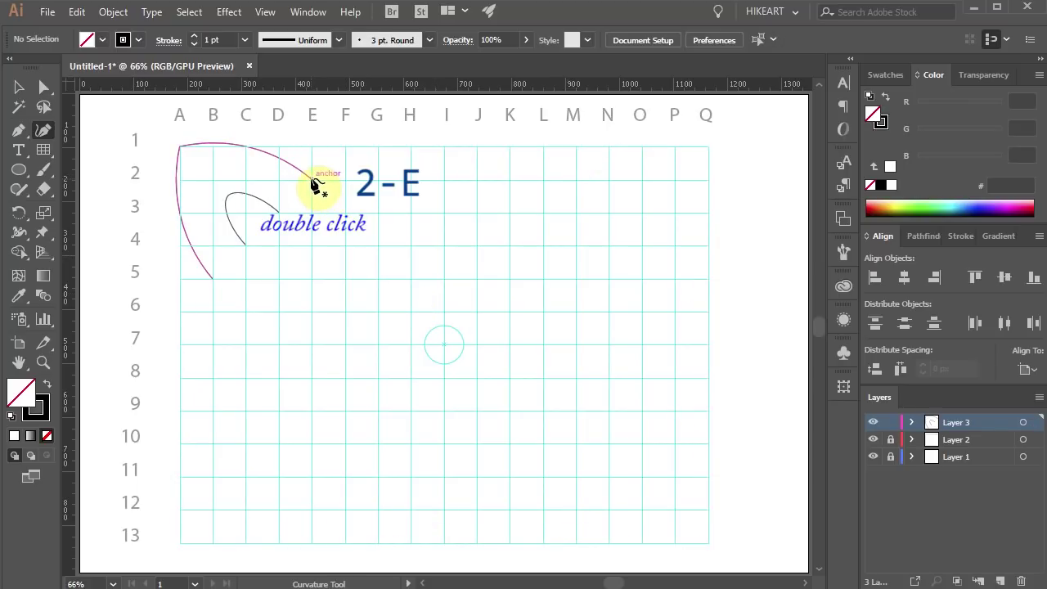
Extend the border along the top edge: corners at E2, I2, M2, Q1, smooth points at G1, K1, O1.
double_click(311, 178)
double_click(310, 179)
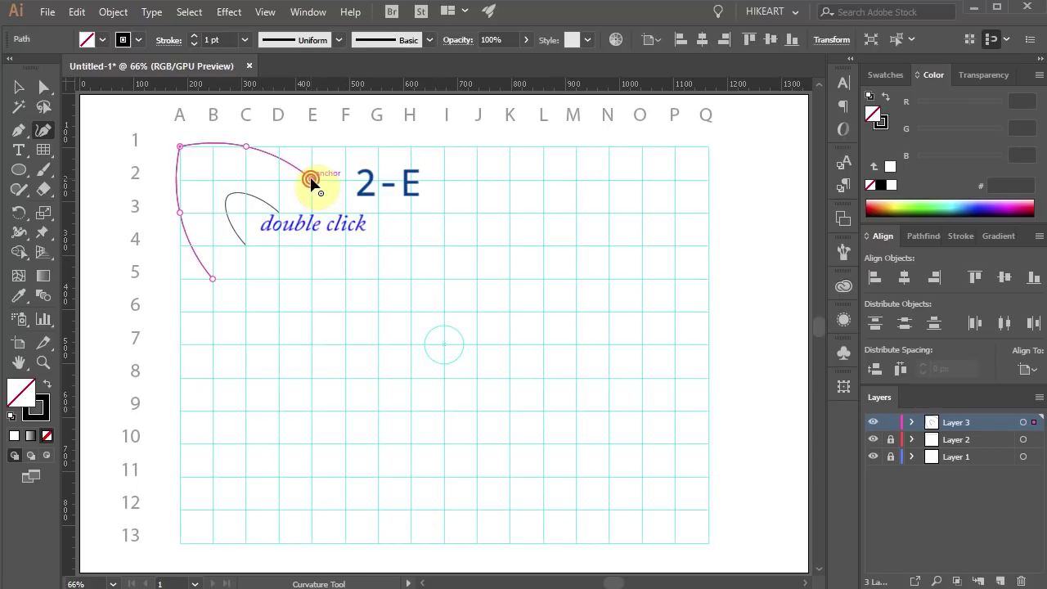
left_click(378, 147)
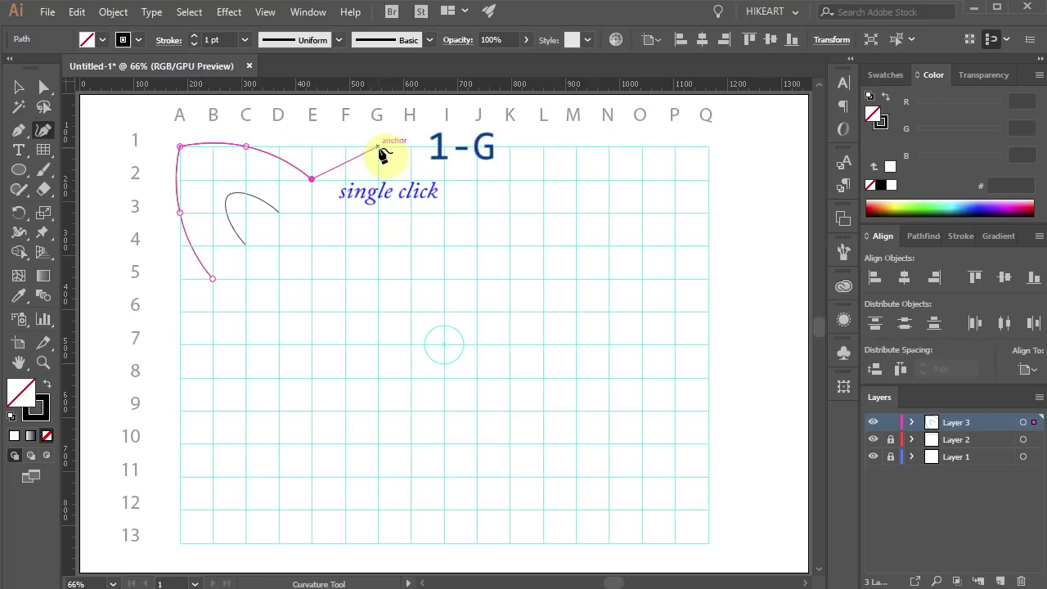
left_click(378, 148)
double_click(444, 179)
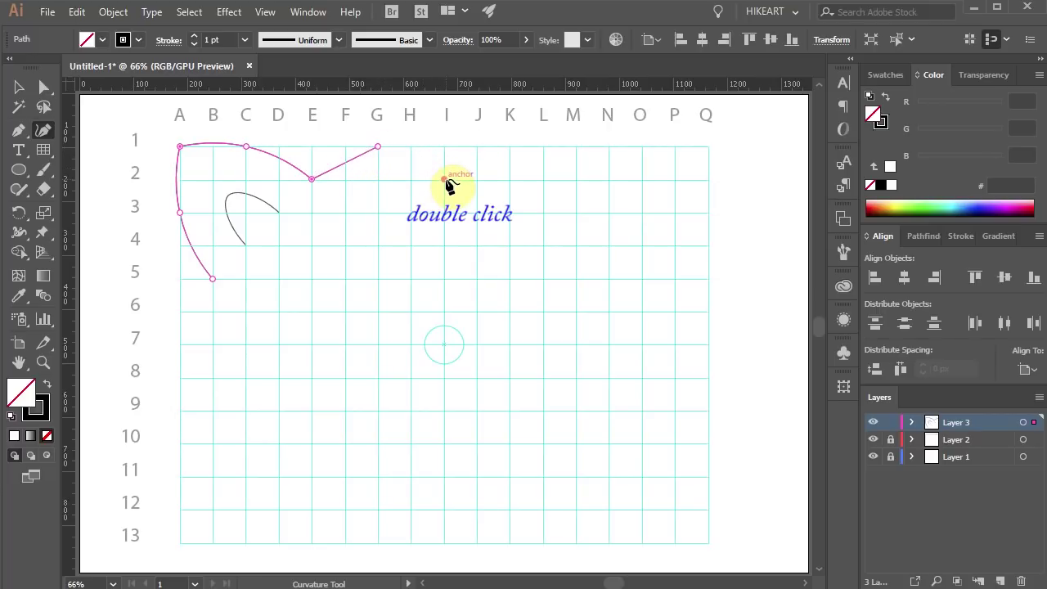
double_click(444, 179)
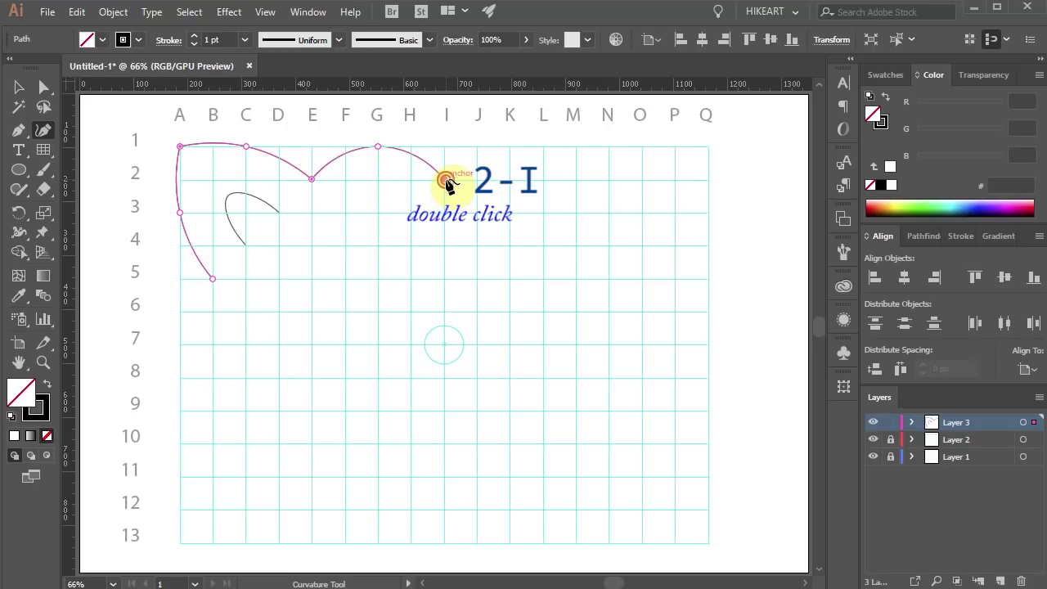
left_click(510, 148)
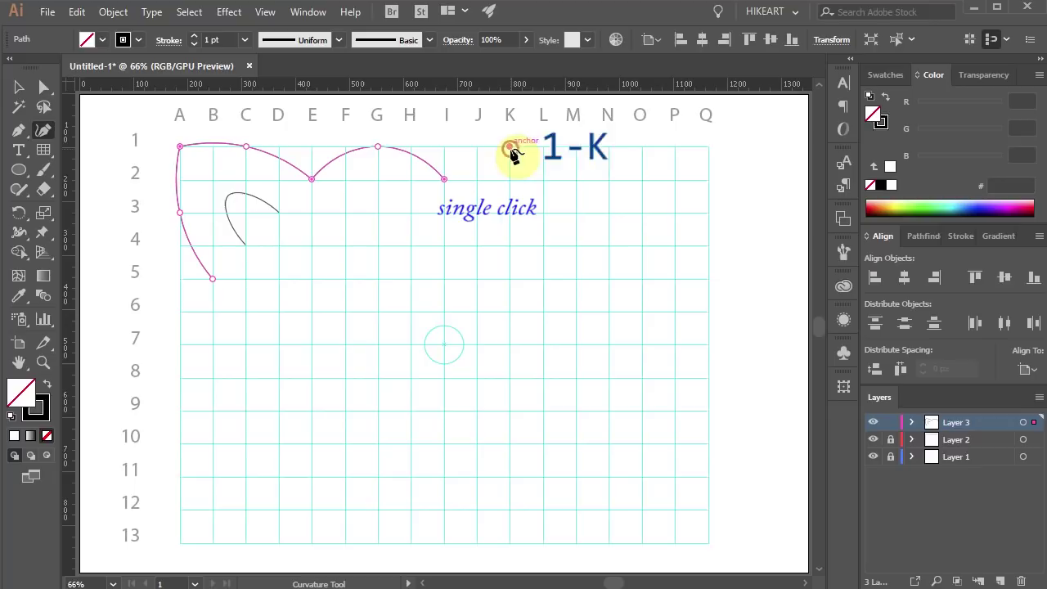
double_click(577, 180)
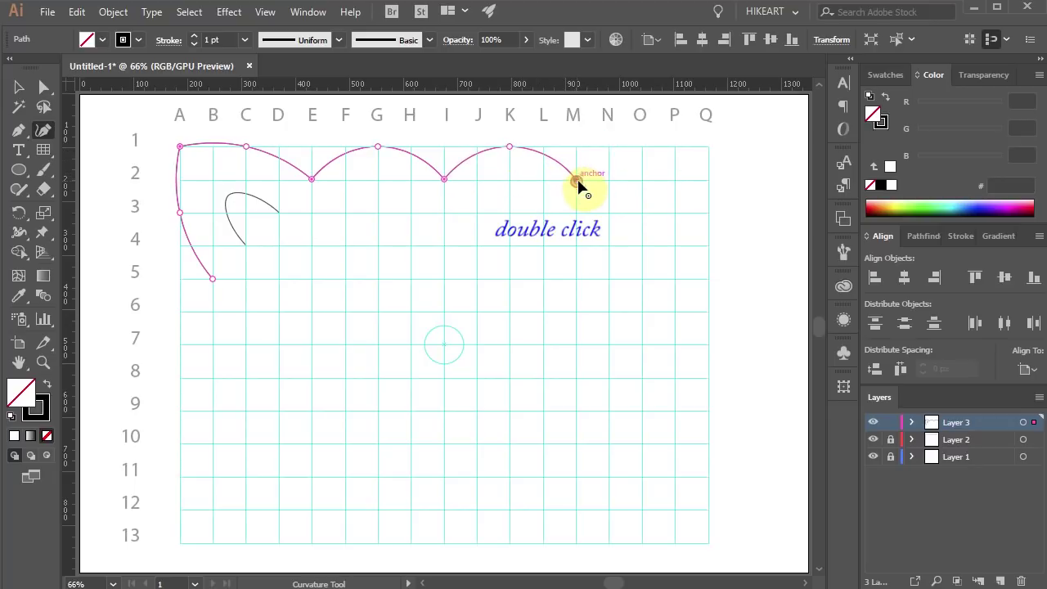
left_click(641, 148)
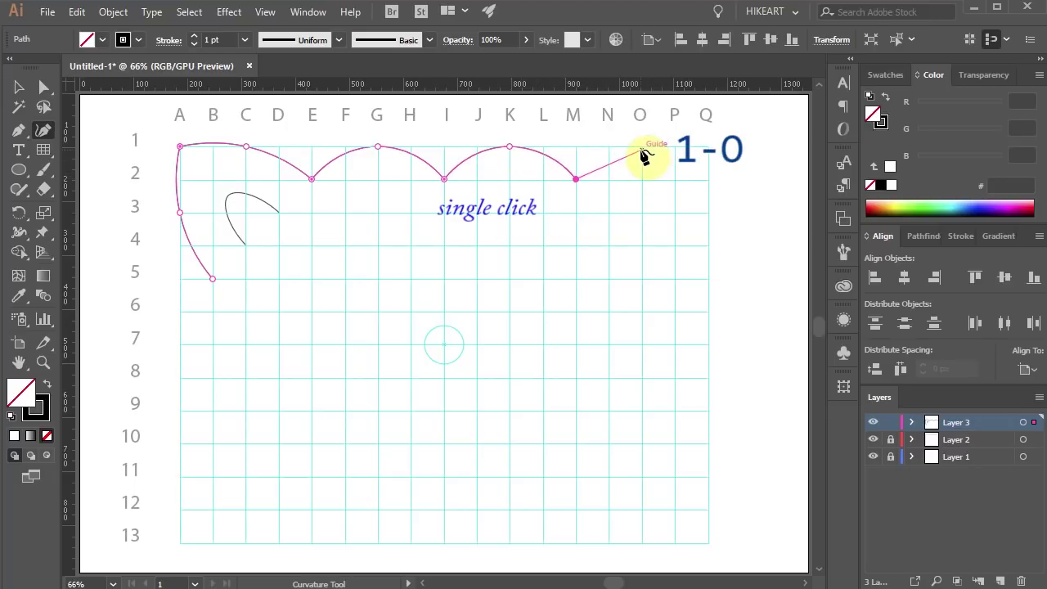
double_click(708, 147)
Continue down the right edge through Q3, corner P5, Q7, Q11 to corner Q13.
left_click(709, 213)
double_click(675, 280)
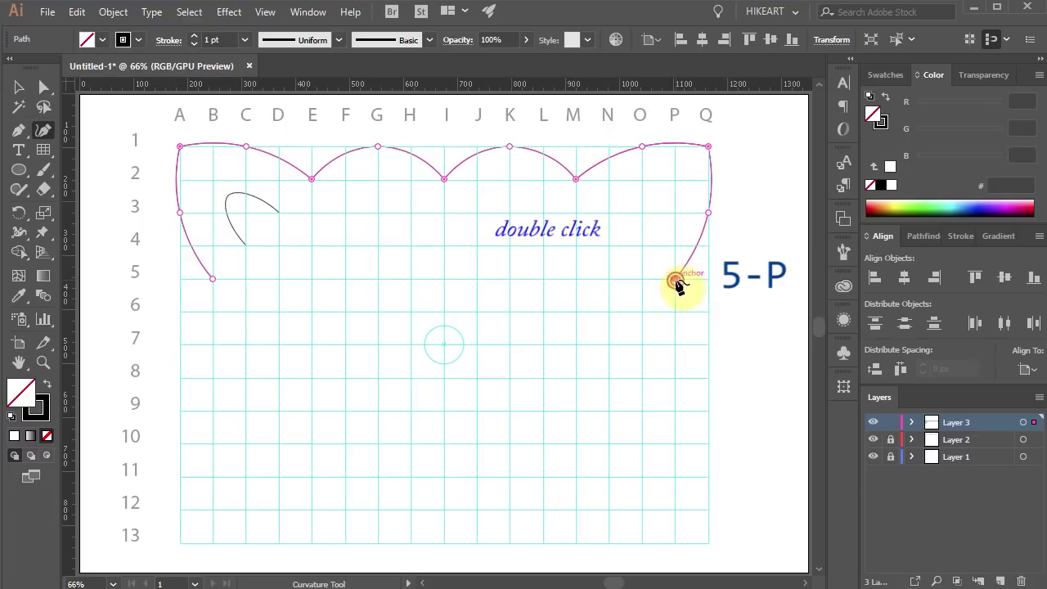
left_click(708, 344)
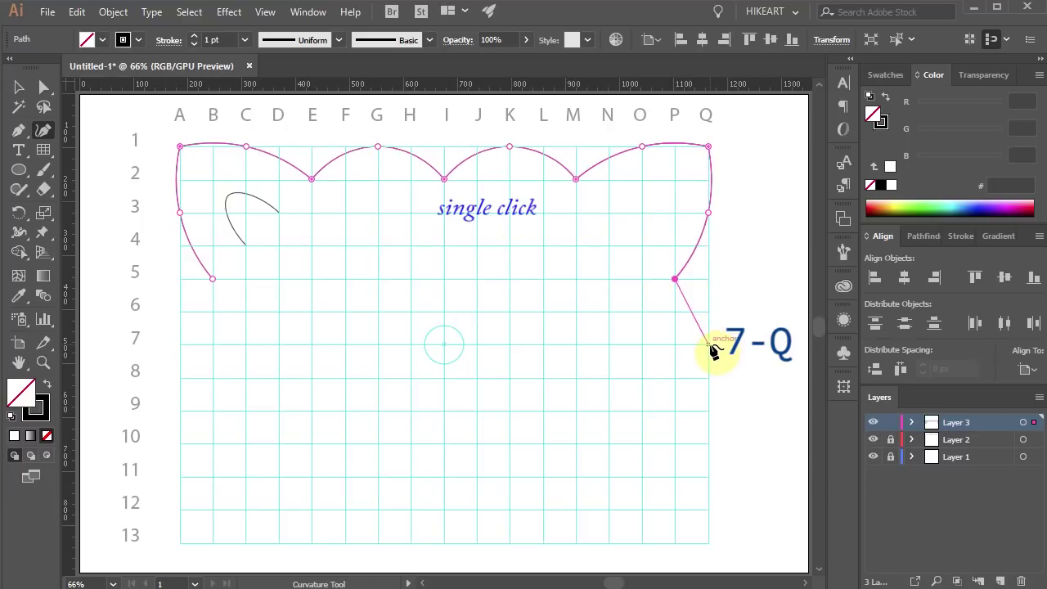
left_click(708, 477)
double_click(709, 542)
Run the border along the bottom: smooth O13, K13, G13, C13 with corners M12, I12, E12, A13.
left_click(642, 543)
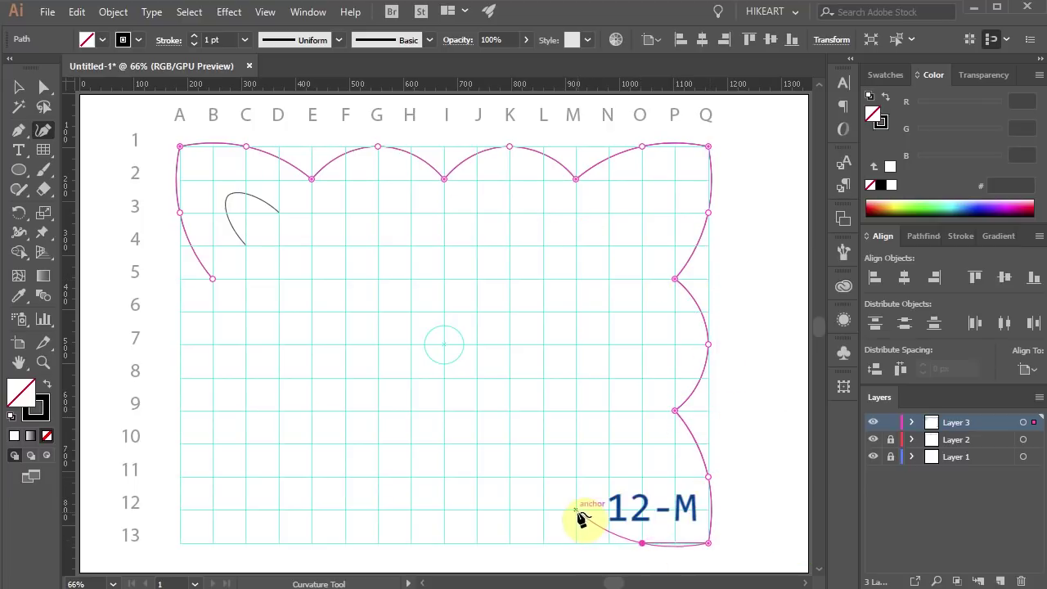
double_click(575, 510)
left_click(510, 542)
double_click(444, 509)
left_click(378, 543)
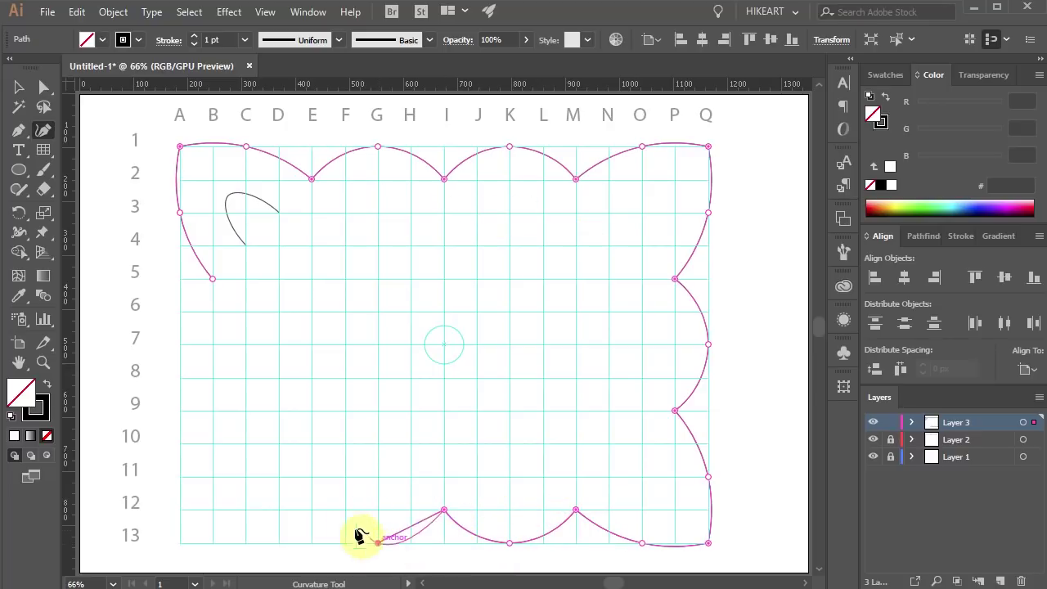
double_click(312, 509)
left_click(246, 542)
double_click(180, 543)
Finish the left edge through A11, corner B9 and A7, closing the path with a corner at B5.
left_click(180, 476)
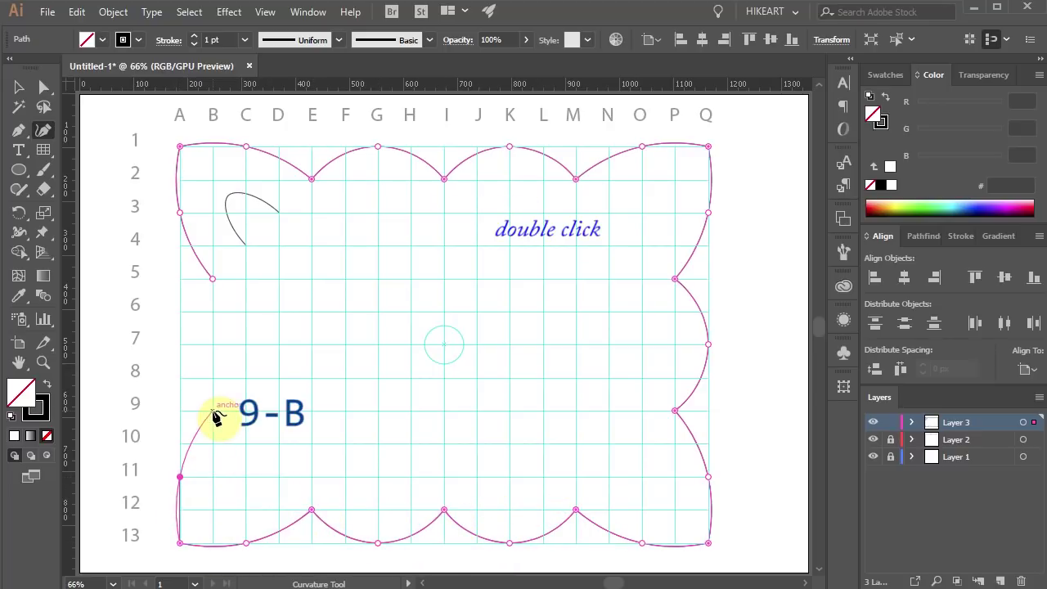
double_click(213, 410)
left_click(180, 345)
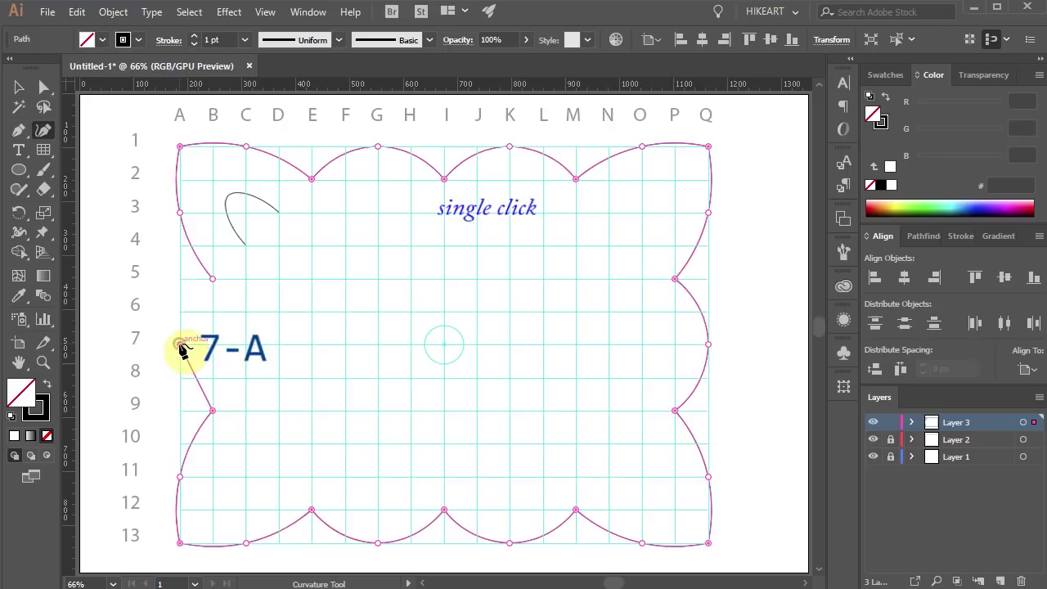
double_click(212, 279)
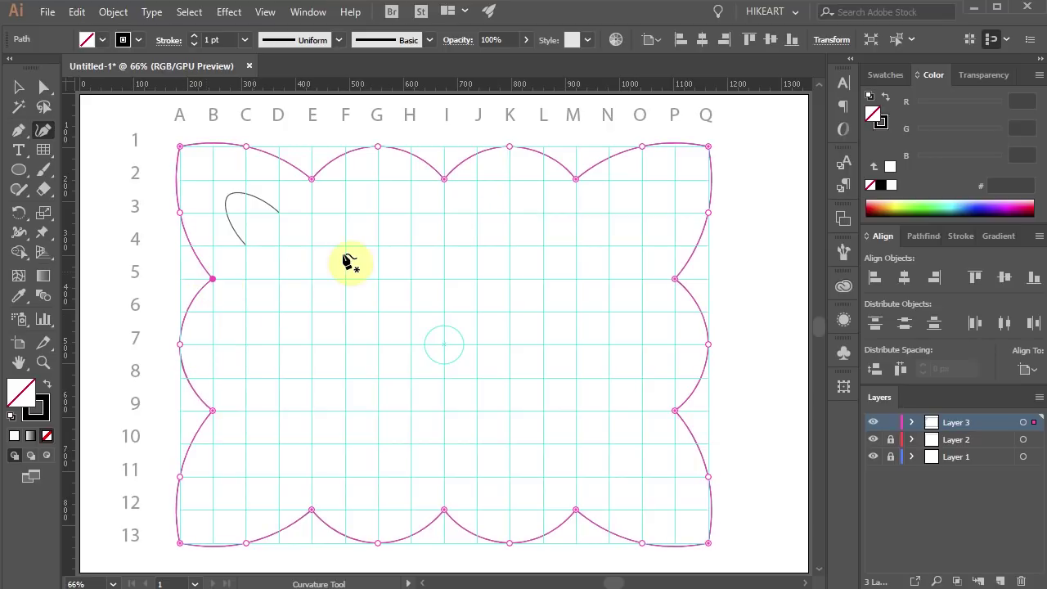
key("ctrl")
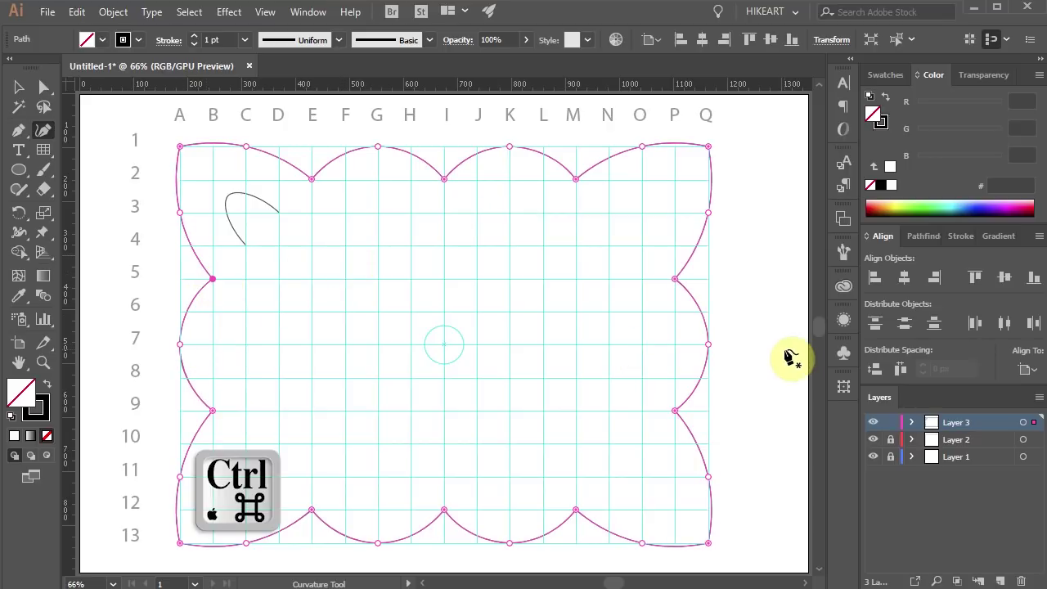
Delete the stray mirrored leaf copy and select the small inner leaf curve.
left_click(490, 327, "ctrl")
key("v")
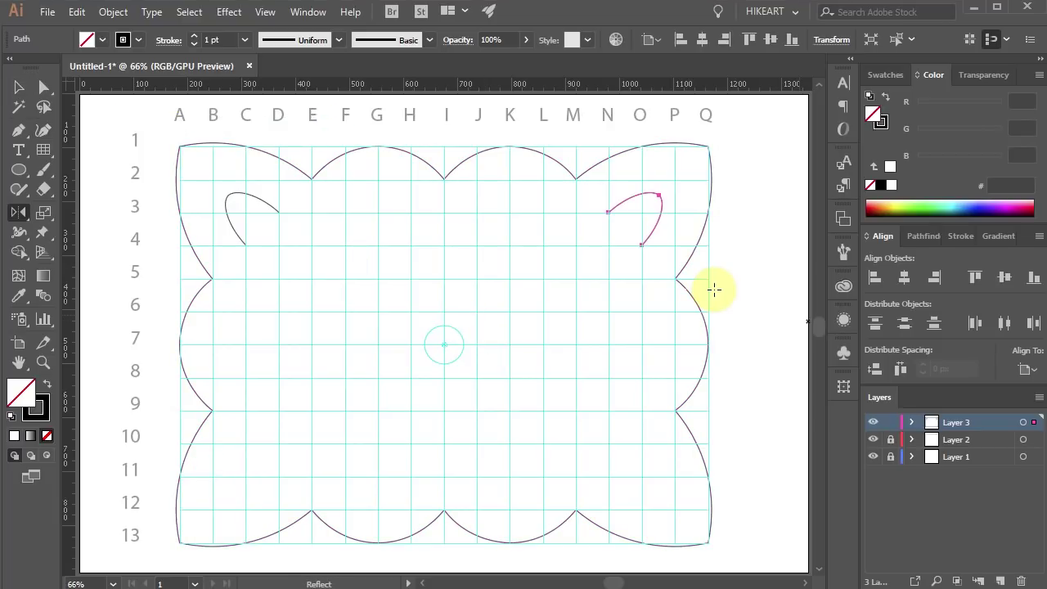
key("Delete")
key("v")
left_click(227, 184)
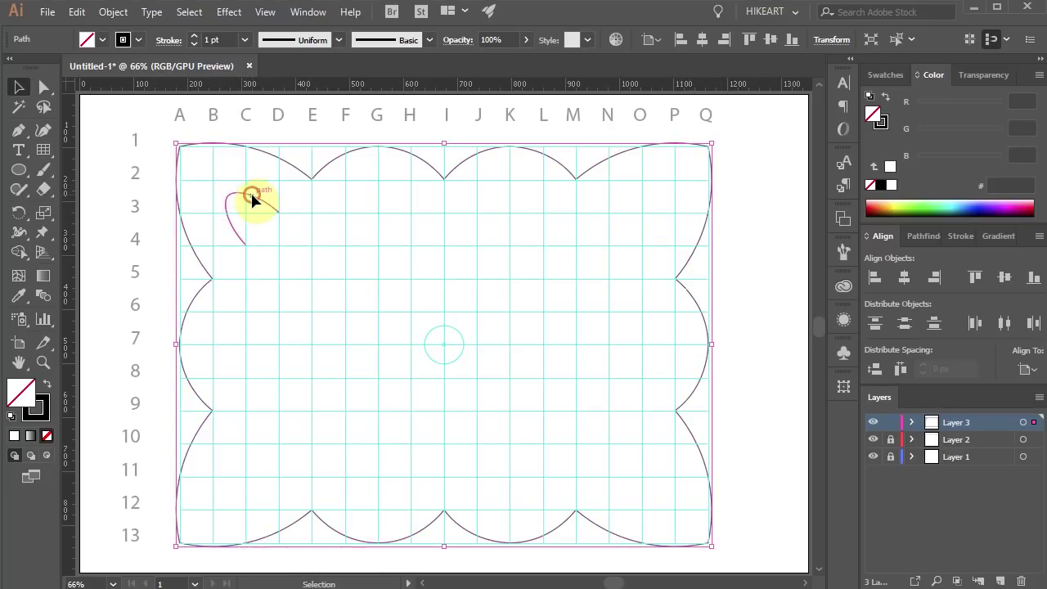
left_click(252, 196)
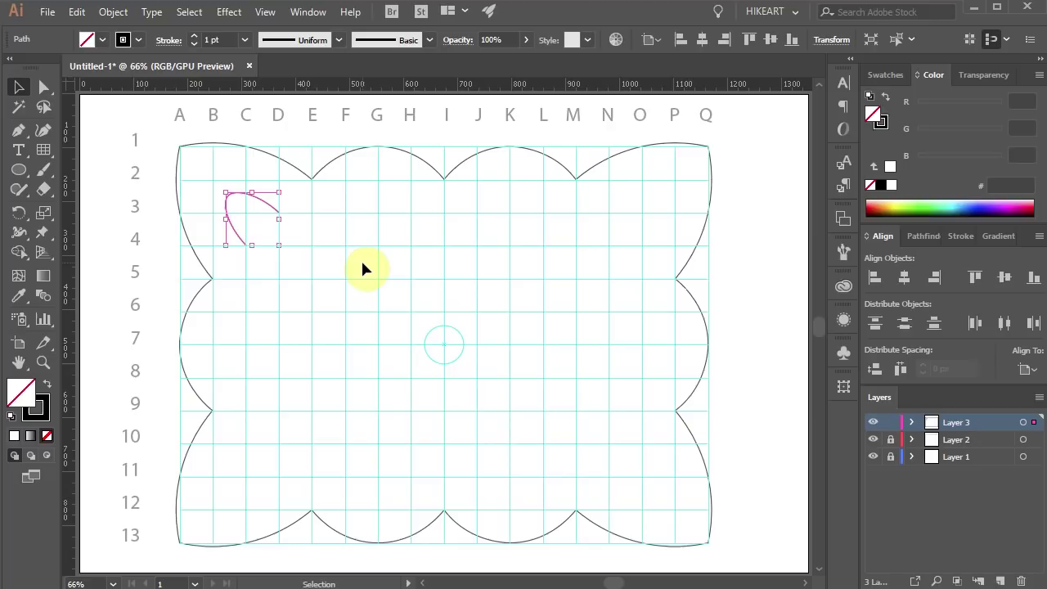
Reflect a copy of the leaf across the vertical axis about the page centre.
key("o")
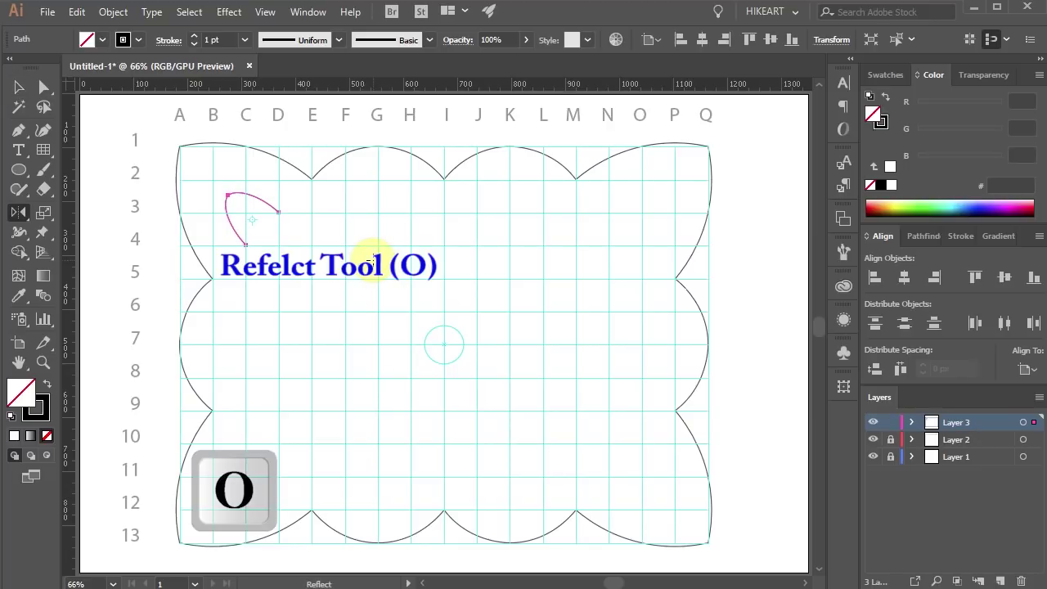
key("ctrl+shift+a")
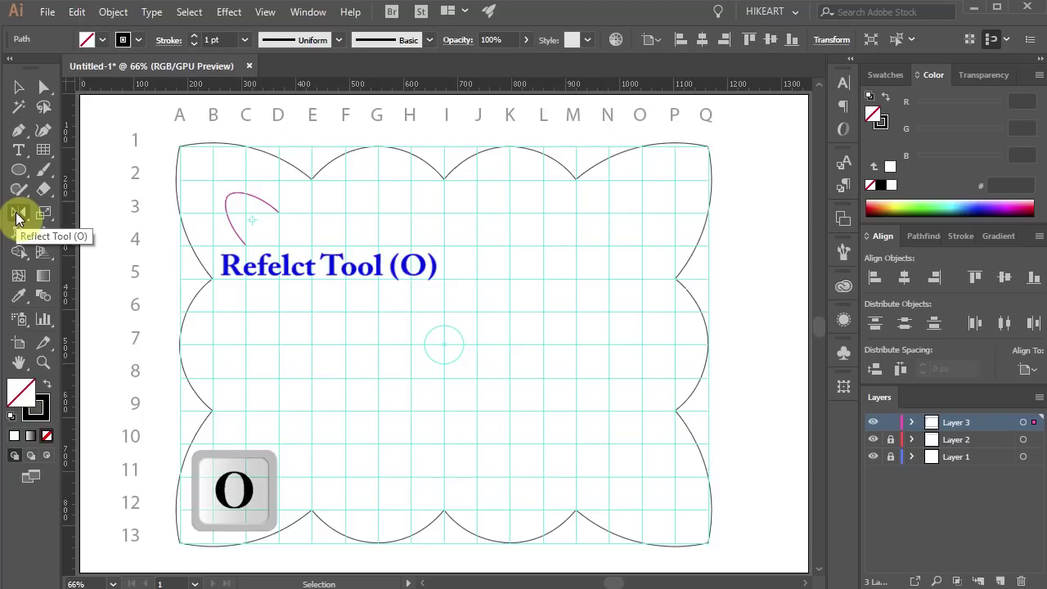
left_click(18, 214)
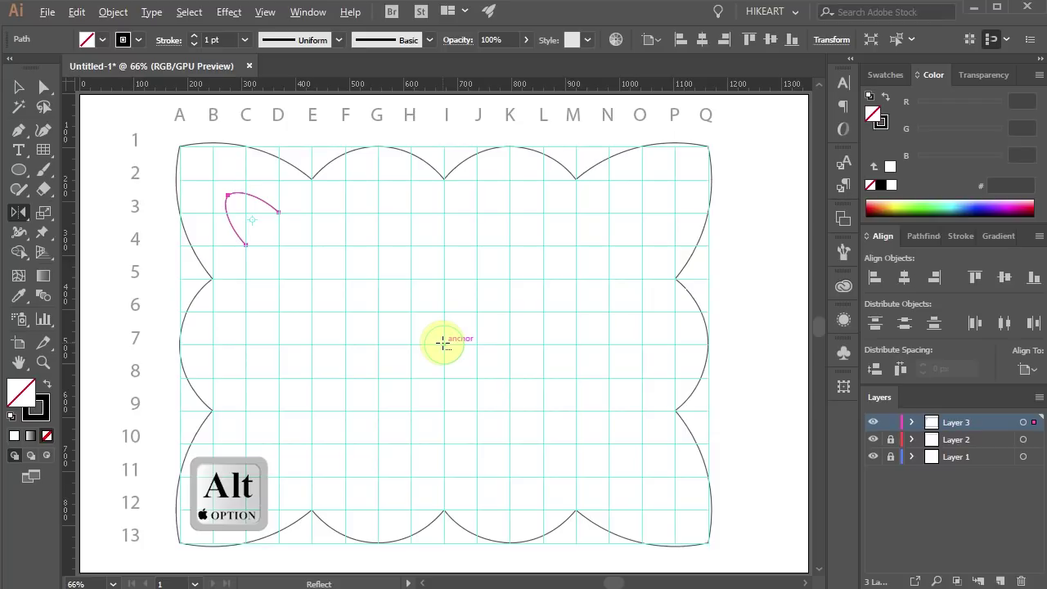
left_click(443, 343, "alt")
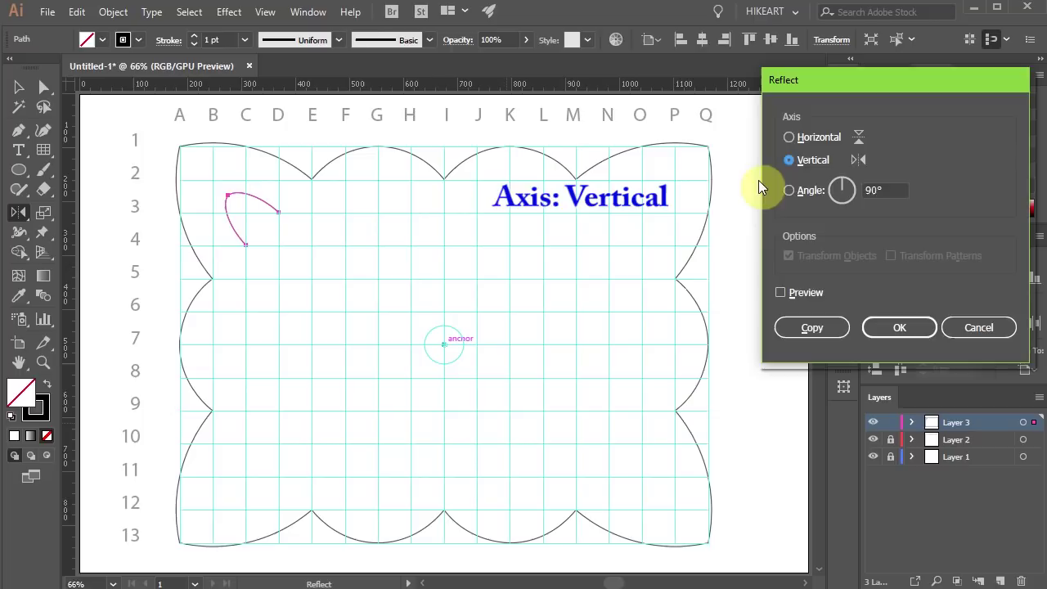
left_click(779, 292)
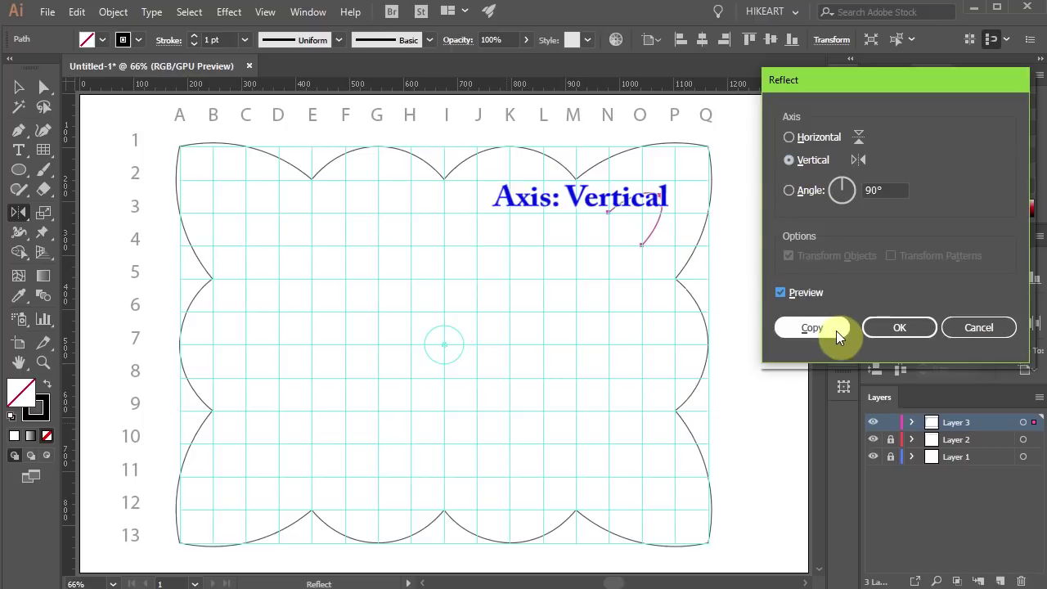
left_click(835, 330)
Select both top leaves and reflect copies across the horizontal axis about the page centre.
key("v")
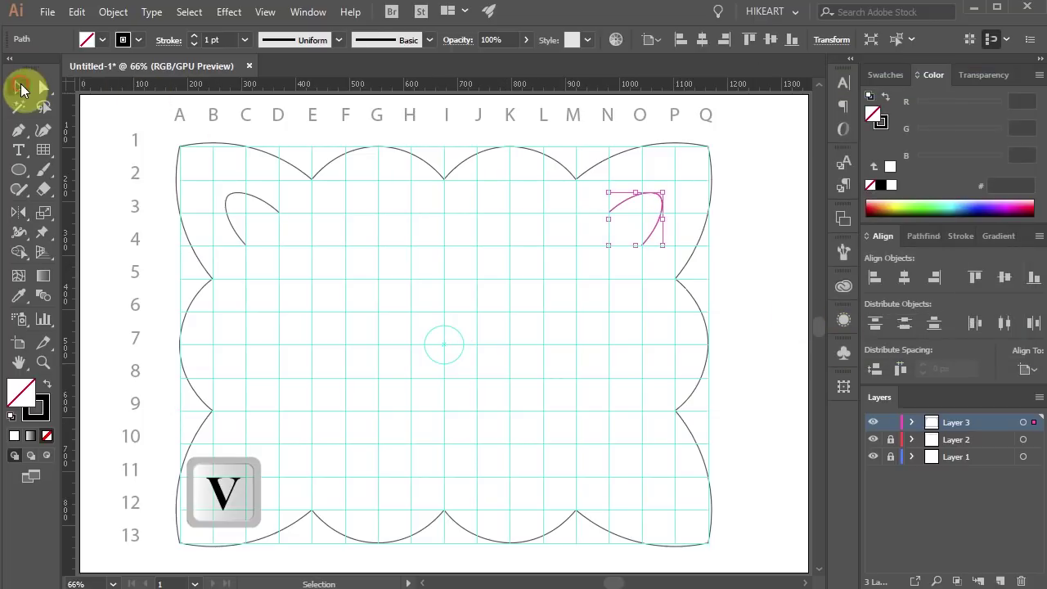
left_click(275, 208, "shift")
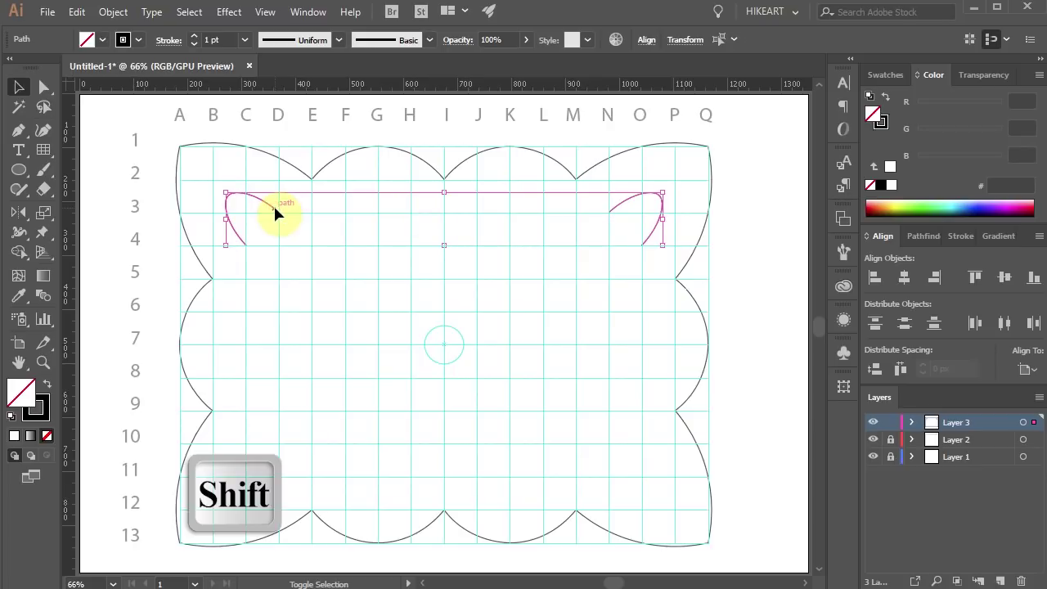
key("o")
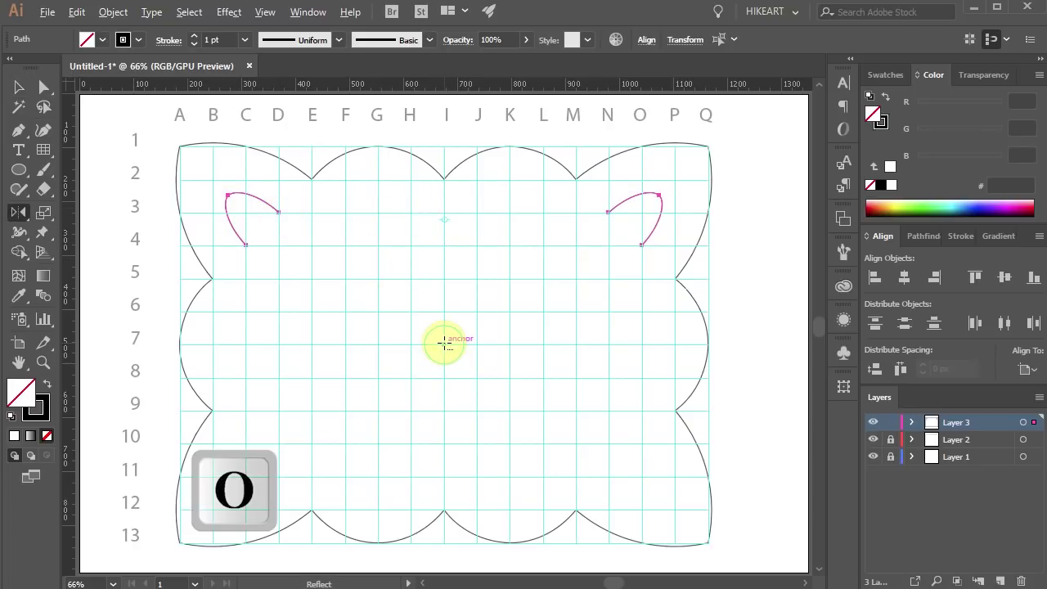
left_click(444, 343, "alt")
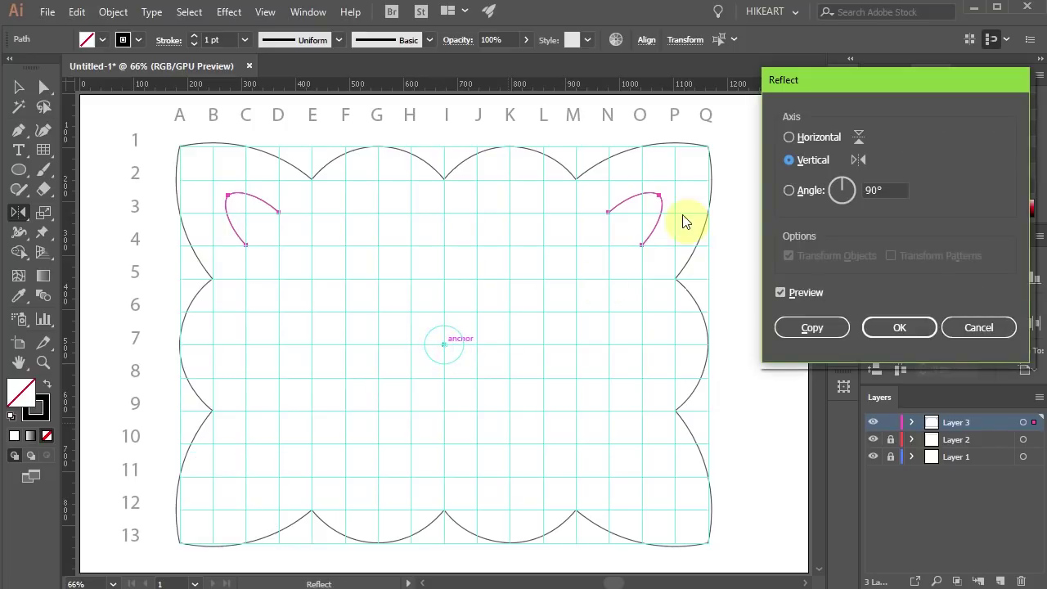
left_click(790, 138)
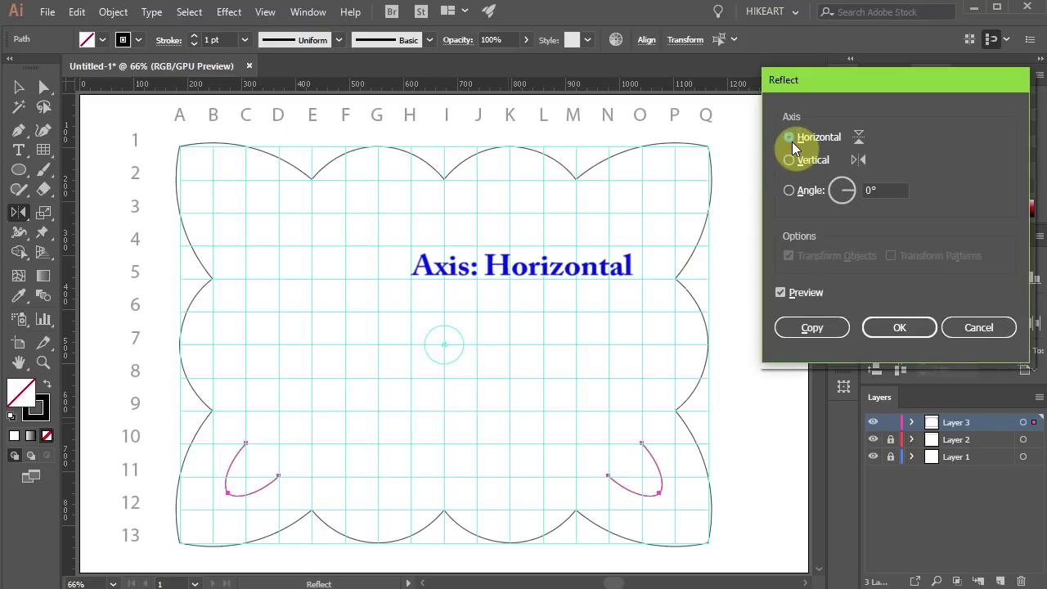
left_click(836, 328)
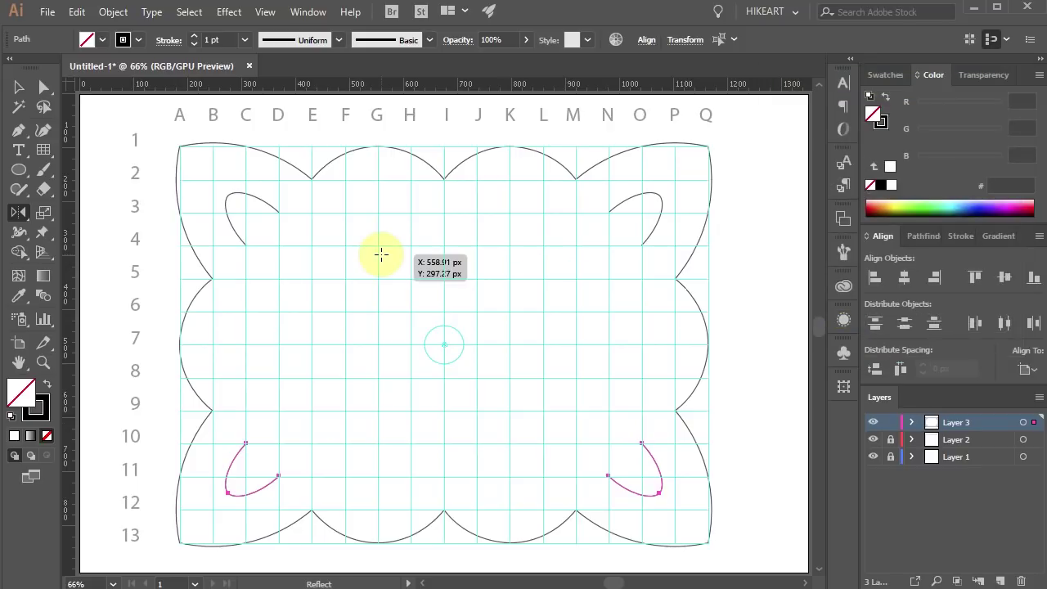
Draw the first corner diagonal from 9-B to 12-E with the Curvature Tool.
key("ctrl+shift+a")
key("shift+grave")
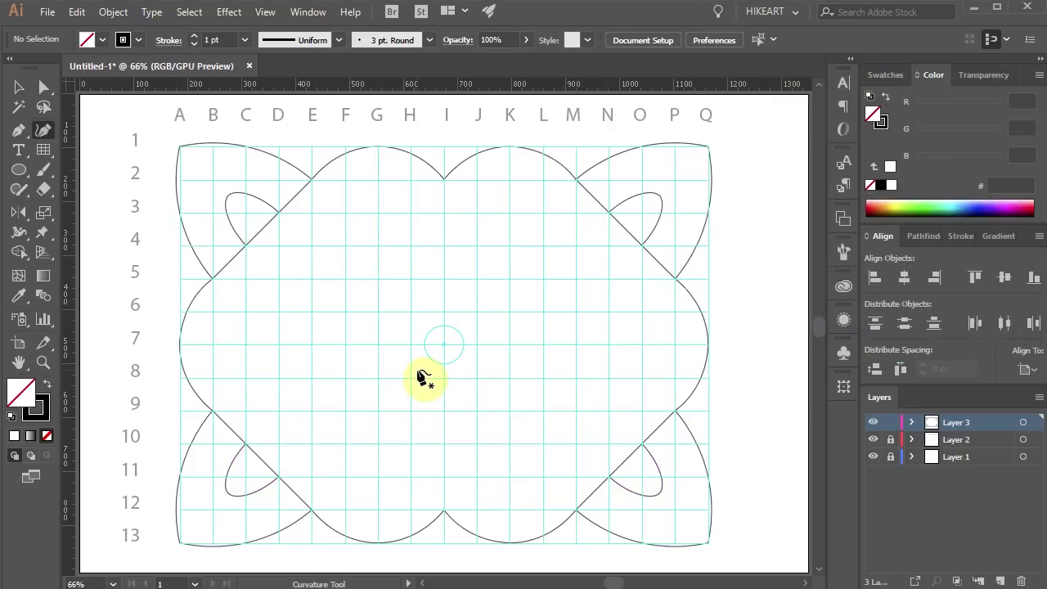
key("shift+grave")
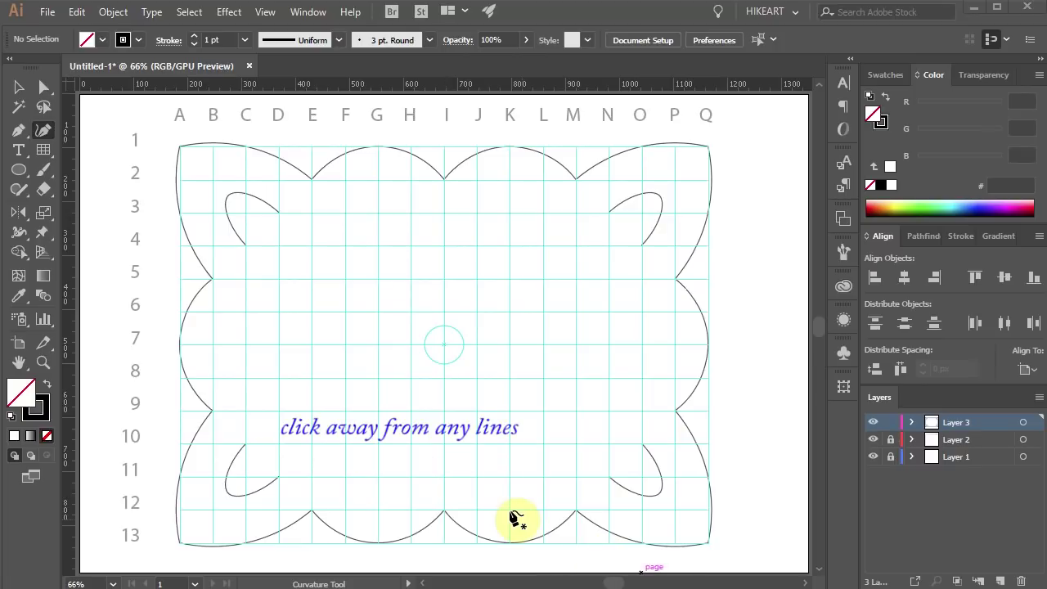
left_click(225, 422)
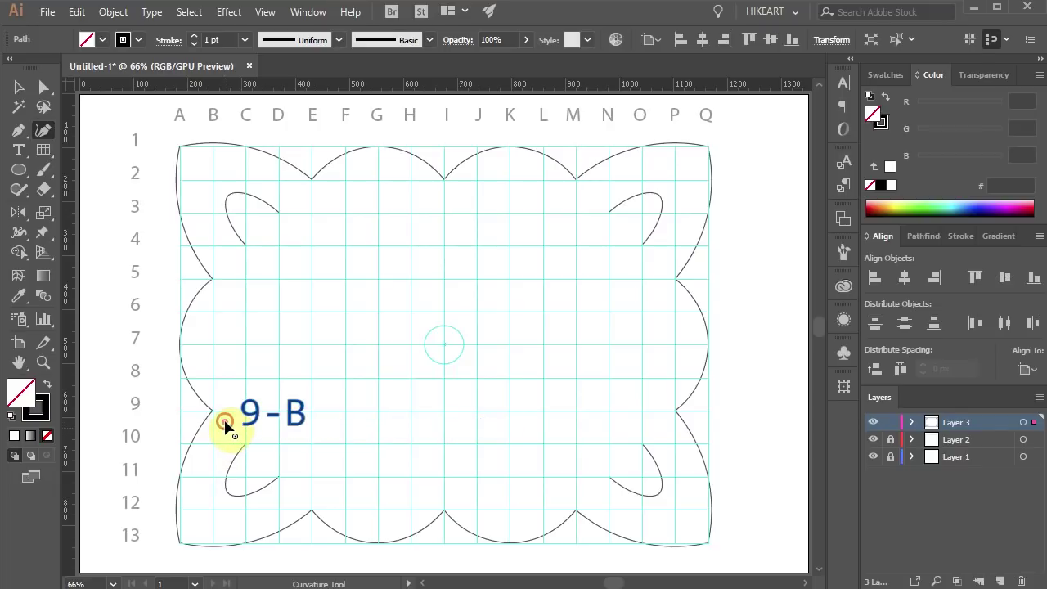
left_click_drag(225, 422, 211, 413)
left_click(301, 493)
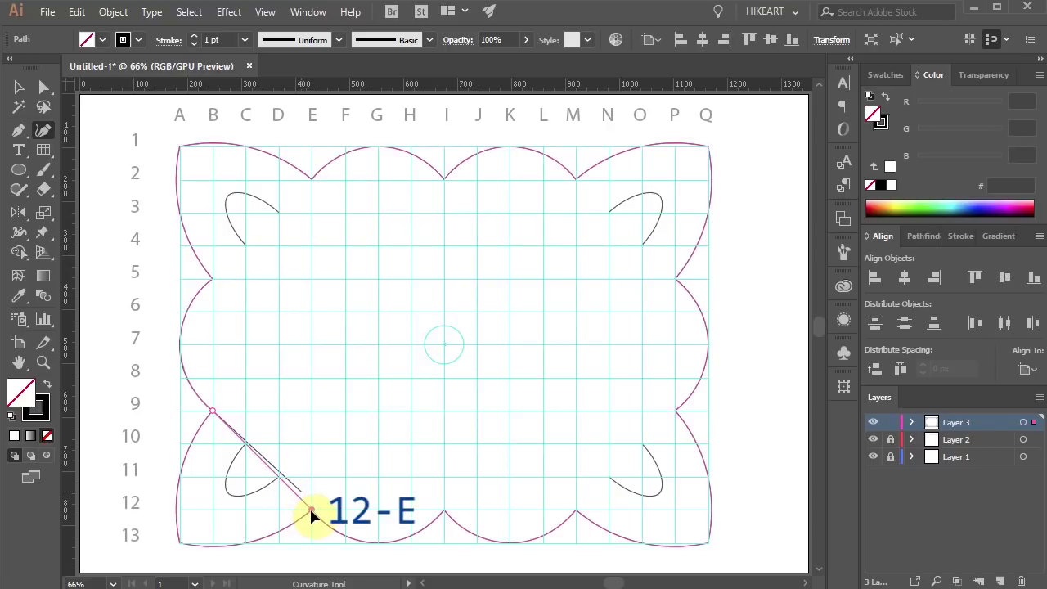
left_click(311, 510)
key("ctrl")
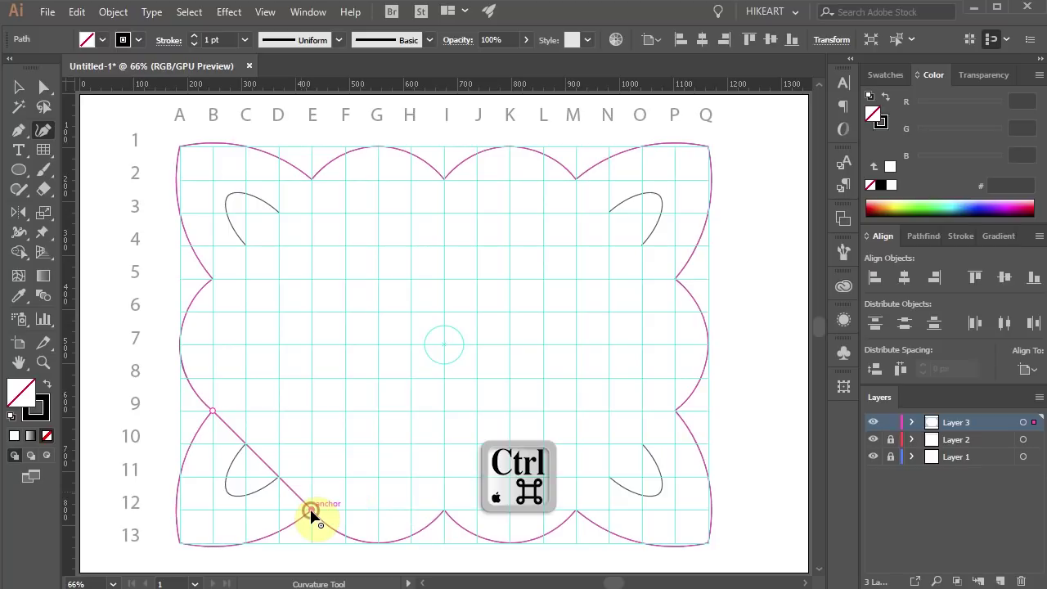
left_click(360, 491, "ctrl")
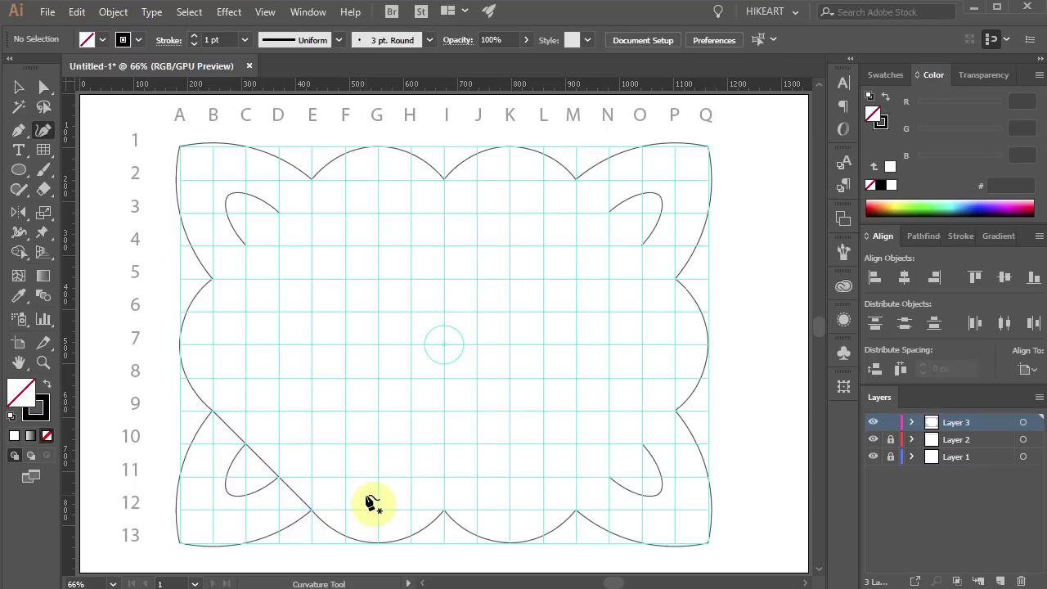
Draw the other three corner diagonals: 12-M–9-P, 5-P–2-M and 2-E–5-B.
left_click(577, 507)
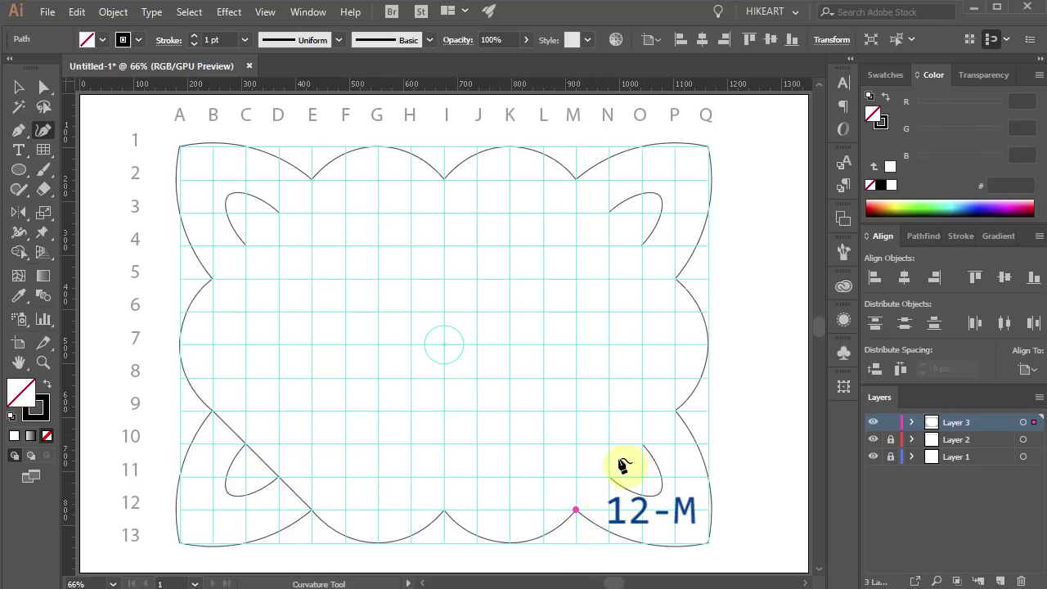
double_click(676, 411)
left_click(663, 274)
left_click(576, 178)
key("Escape")
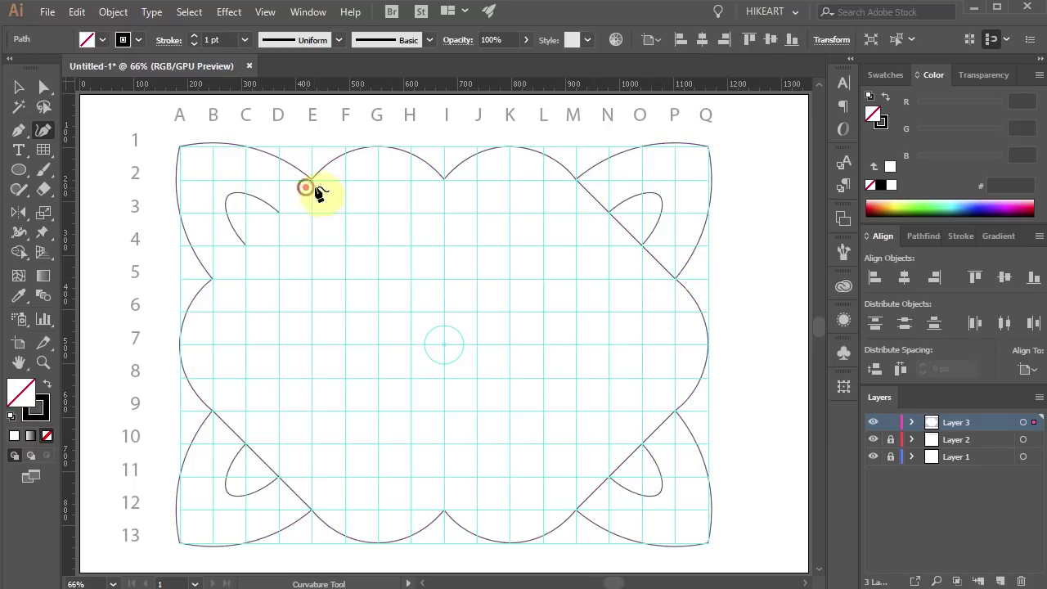
left_click(312, 178)
left_click(213, 278)
Draw long lattice lines 5-B→12-I→9-P→2-I, 12-E→3-N and 12-M→3-D.
key("Escape")
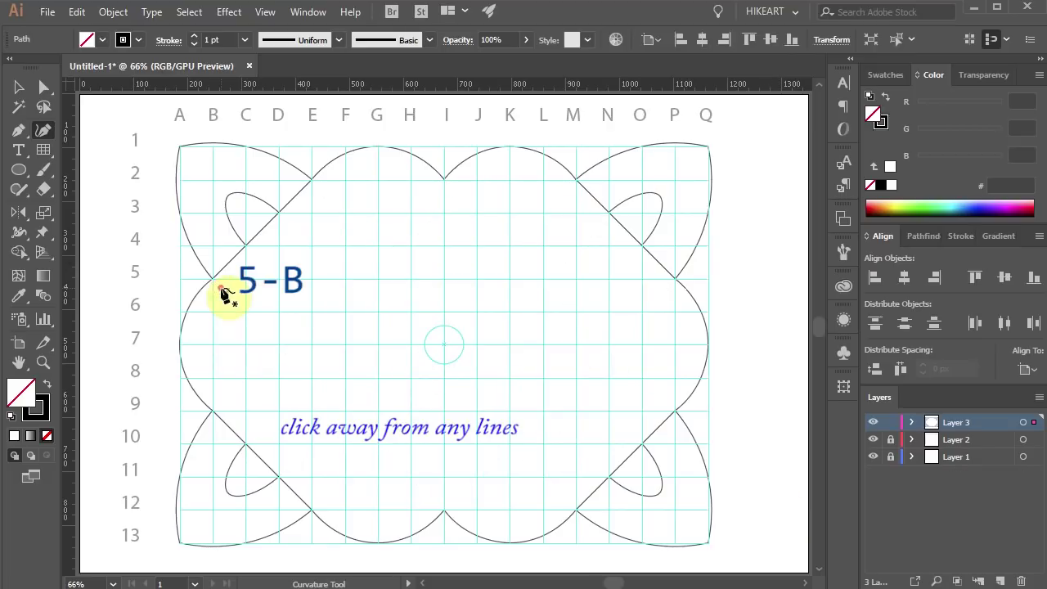
left_click(213, 279)
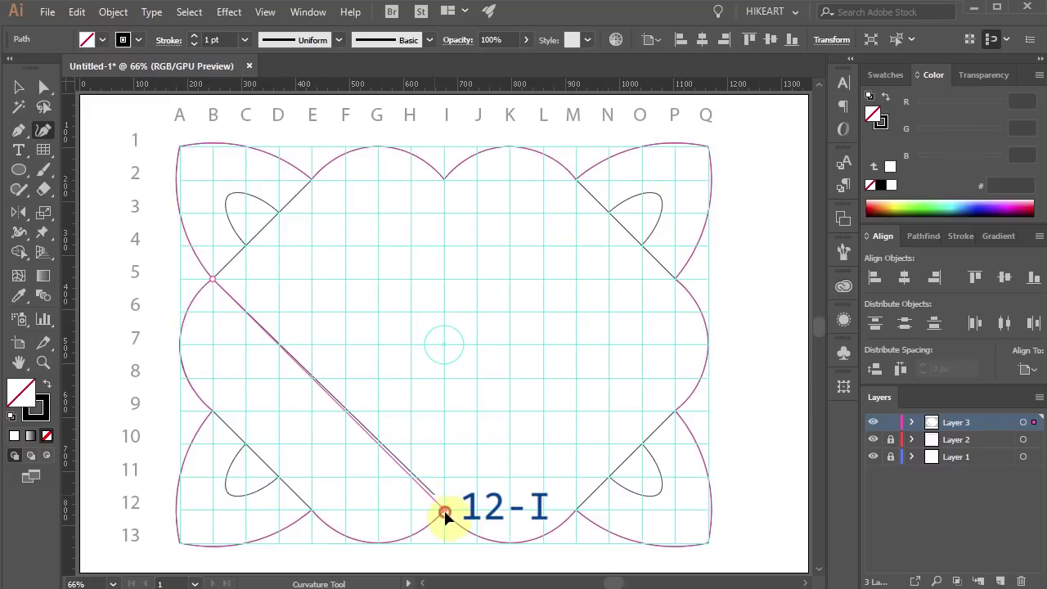
left_click(443, 508)
left_click(675, 408)
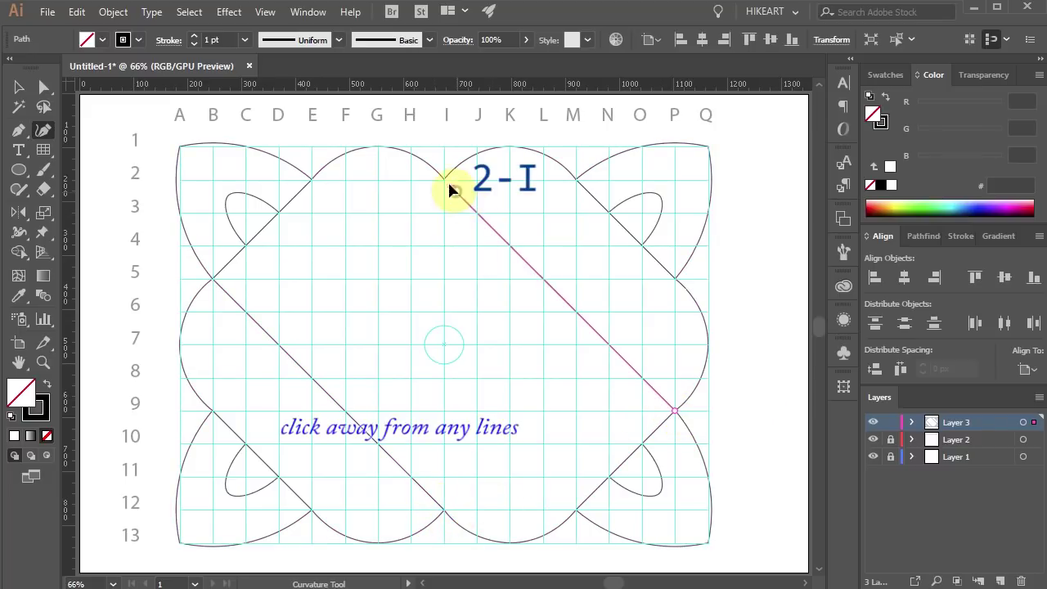
left_click(444, 179)
left_click(511, 401)
left_click(312, 509)
left_click(610, 211)
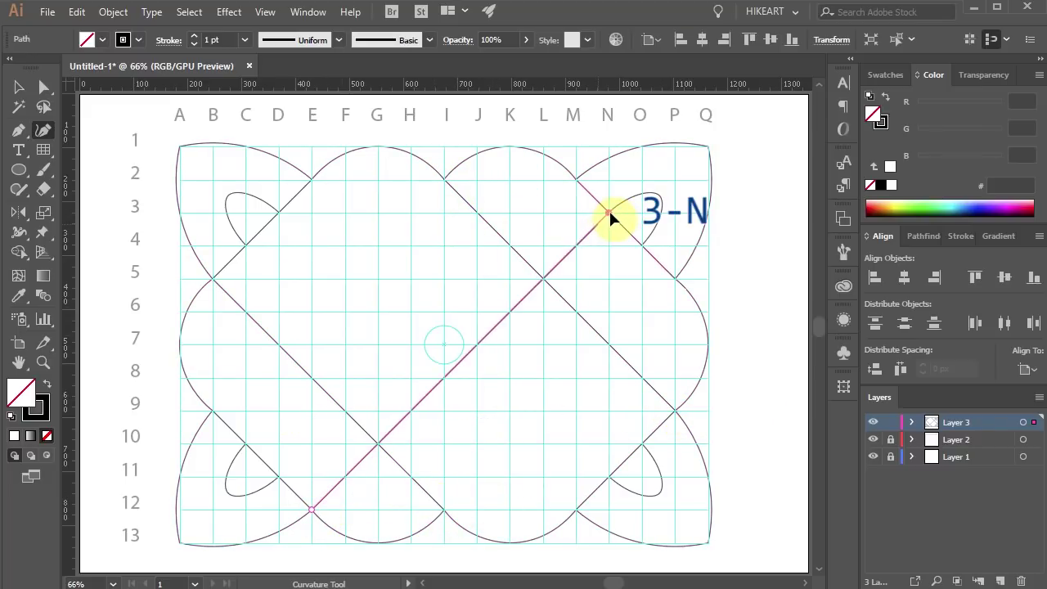
left_click(616, 304)
left_click(574, 511)
left_click(574, 510)
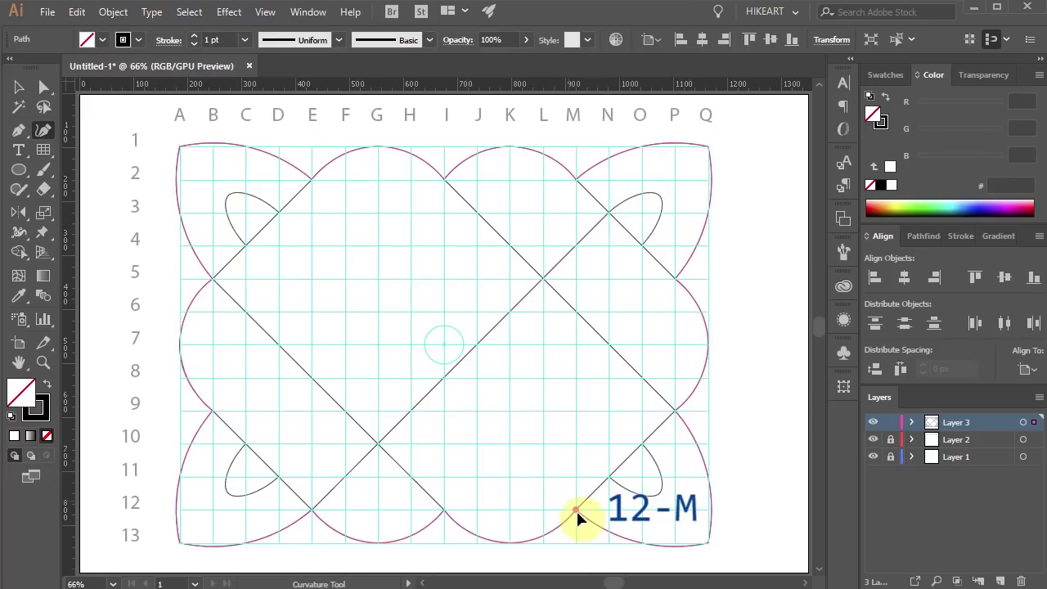
left_click(280, 215)
Add the remaining lattice lines 12-I→5-P, 9-B→2-I, 2-E→11-N and 11-D→2-M.
left_click(461, 437)
left_click(445, 509)
left_click(676, 278)
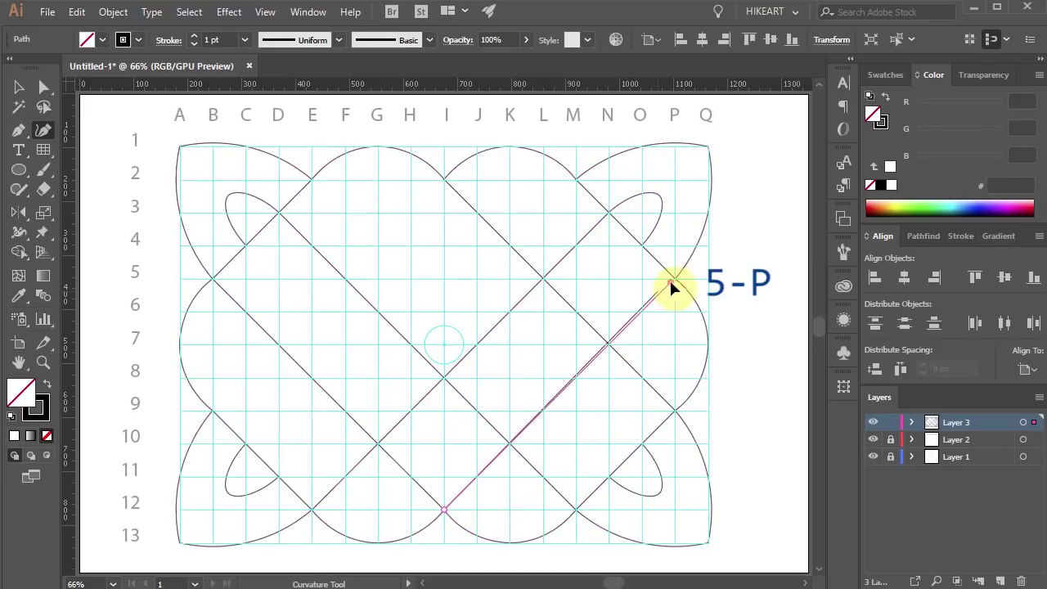
left_click(510, 322)
left_click(213, 409)
left_click(445, 180)
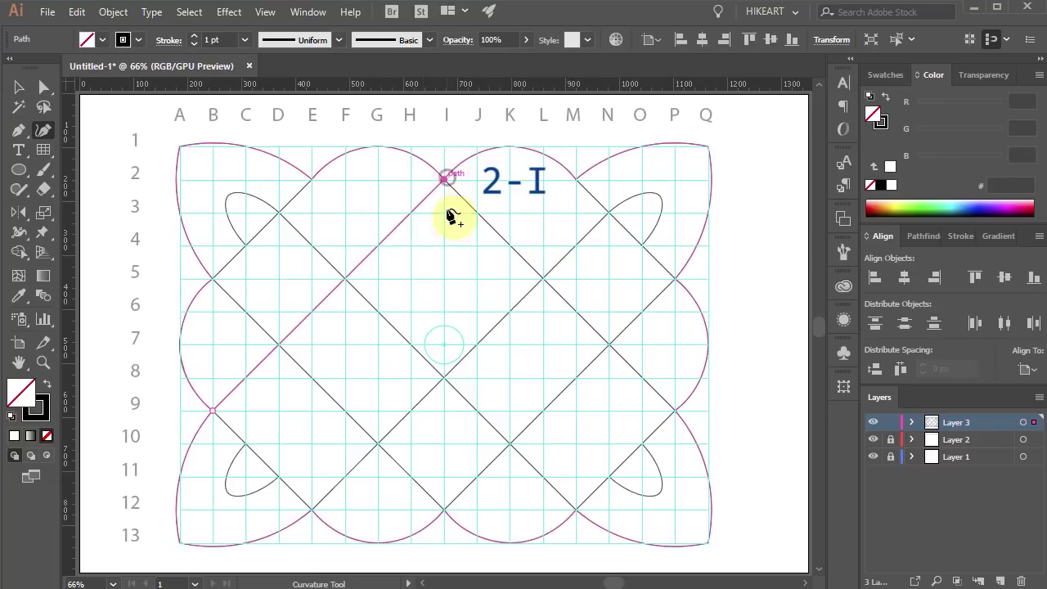
left_click(448, 215)
left_click(312, 177)
left_click(608, 477)
key("Escape")
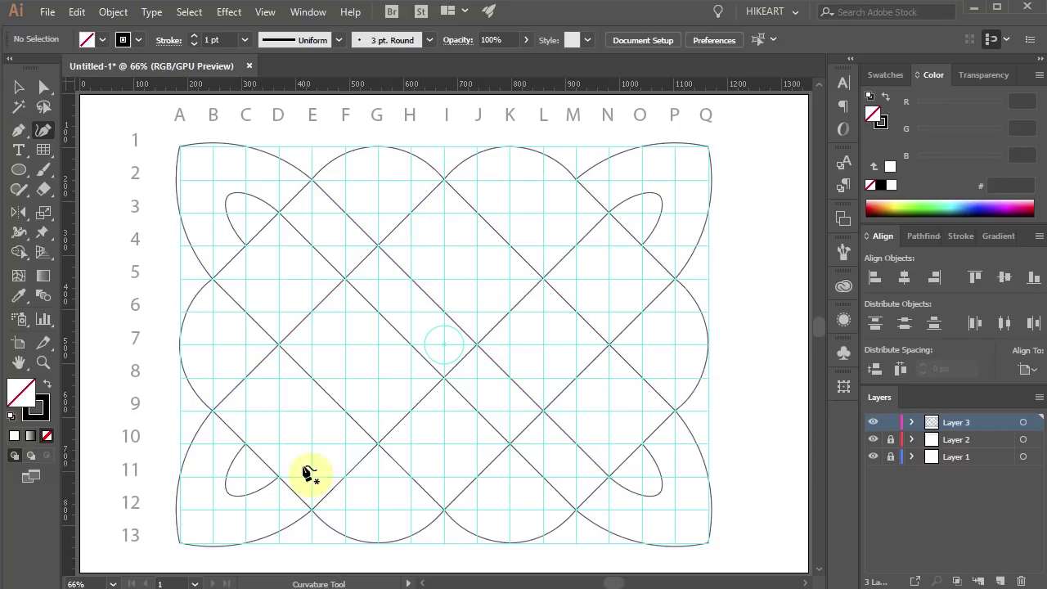
left_click(279, 476)
left_click(577, 179)
Lock Layer 3 with the lattice and create a new Layer 4.
key("Escape")
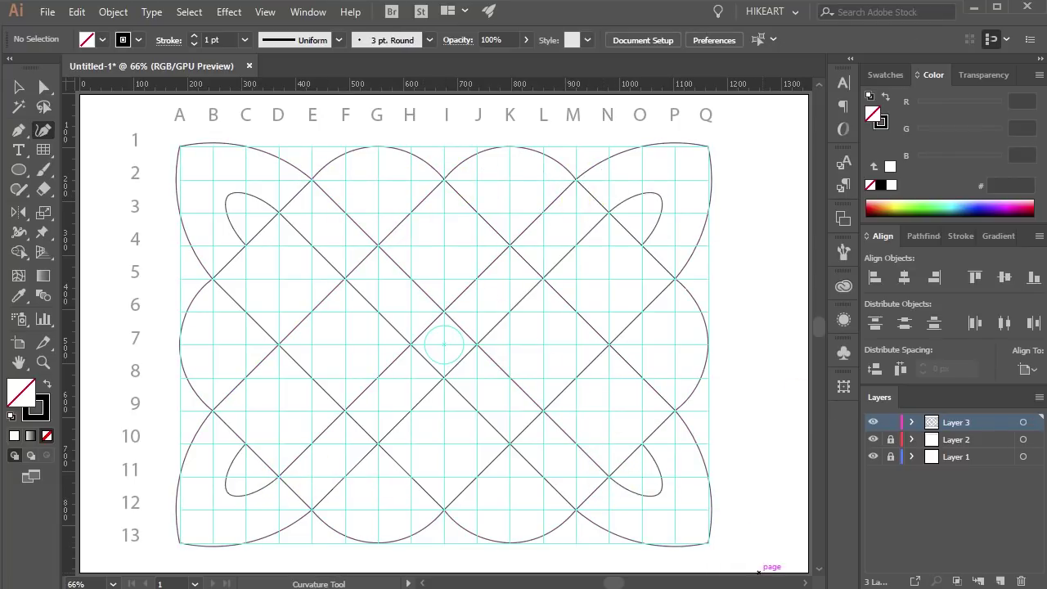
left_click(891, 422)
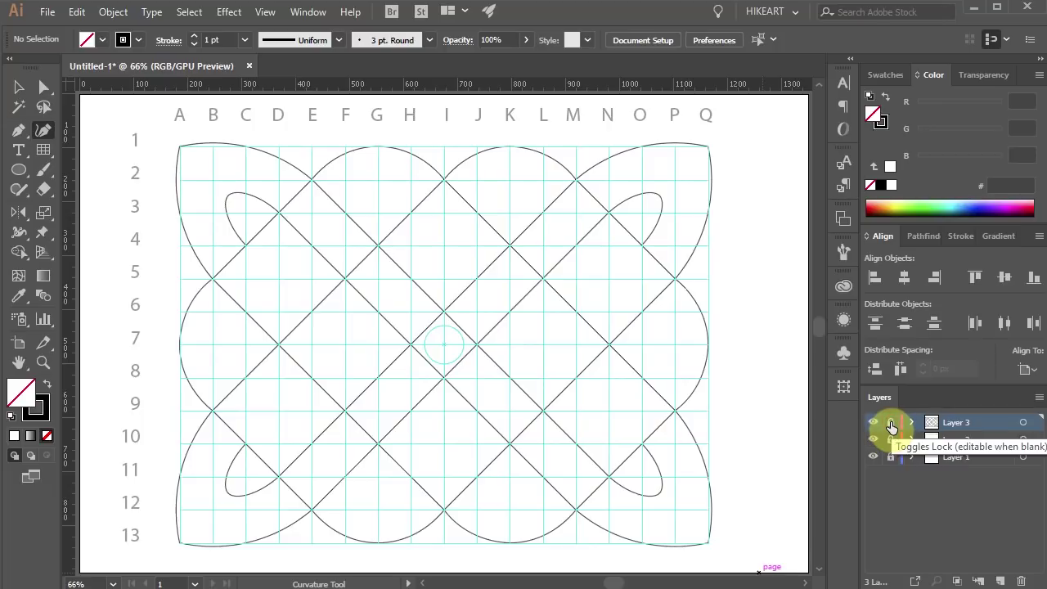
left_click(1004, 579)
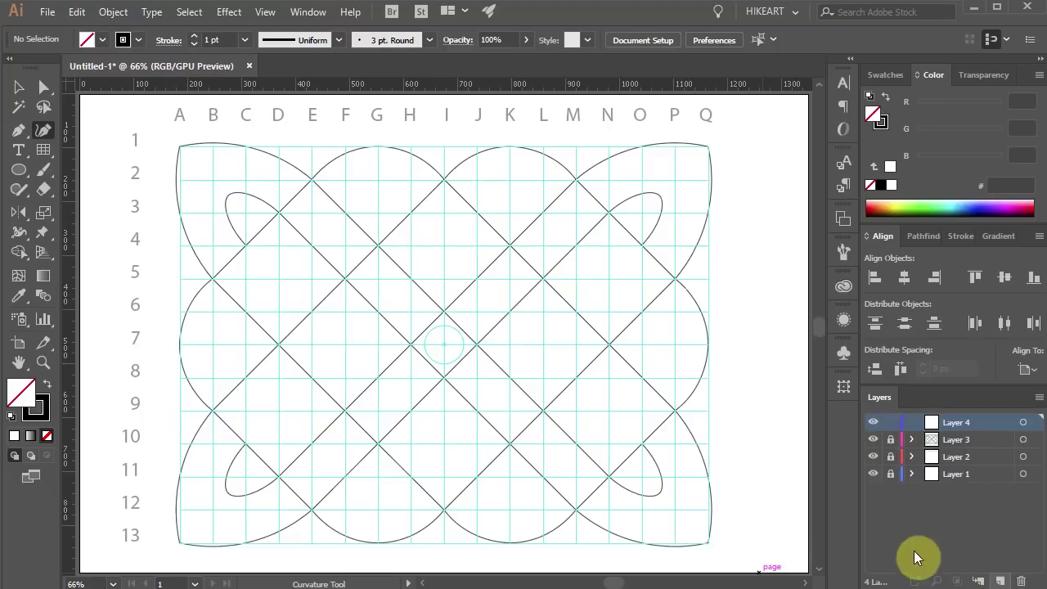
Start the band at 4-O, cornering at 11-H, rounding 12-G, cornering at 11-F and 8-C.
left_click(642, 245)
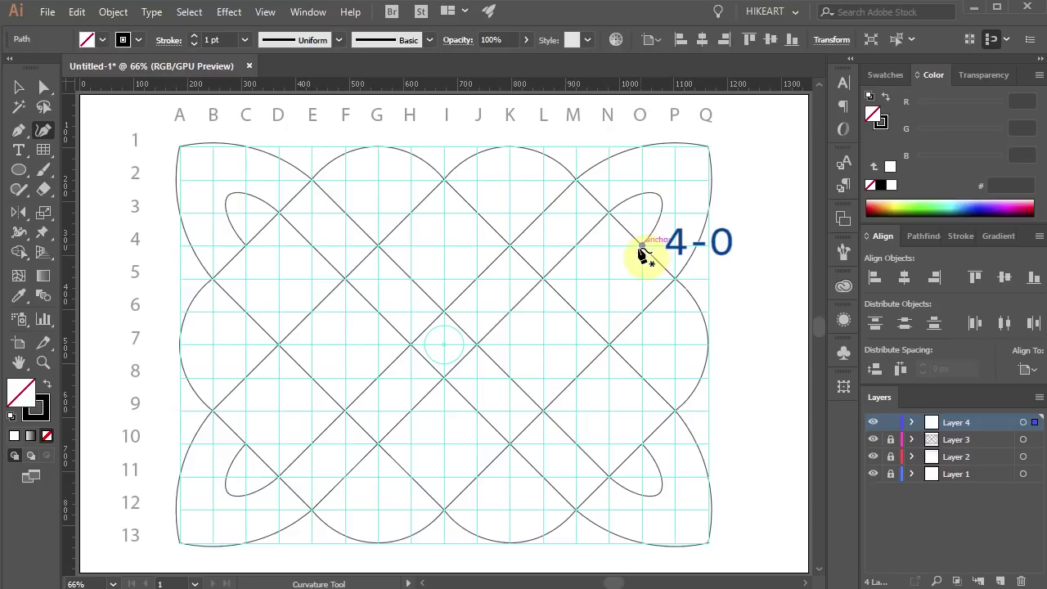
left_click(411, 478)
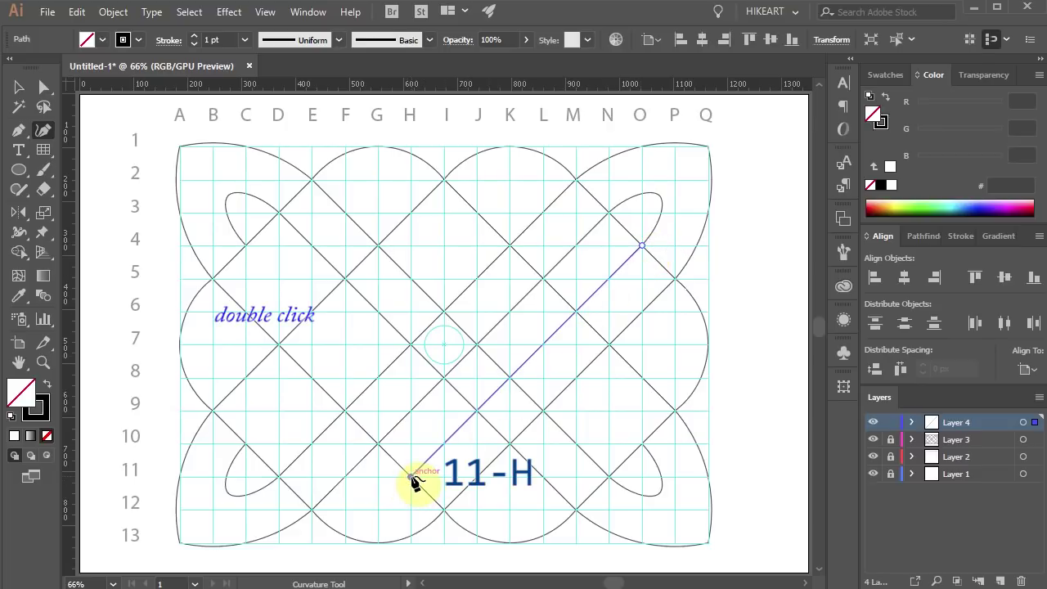
double_click(411, 480)
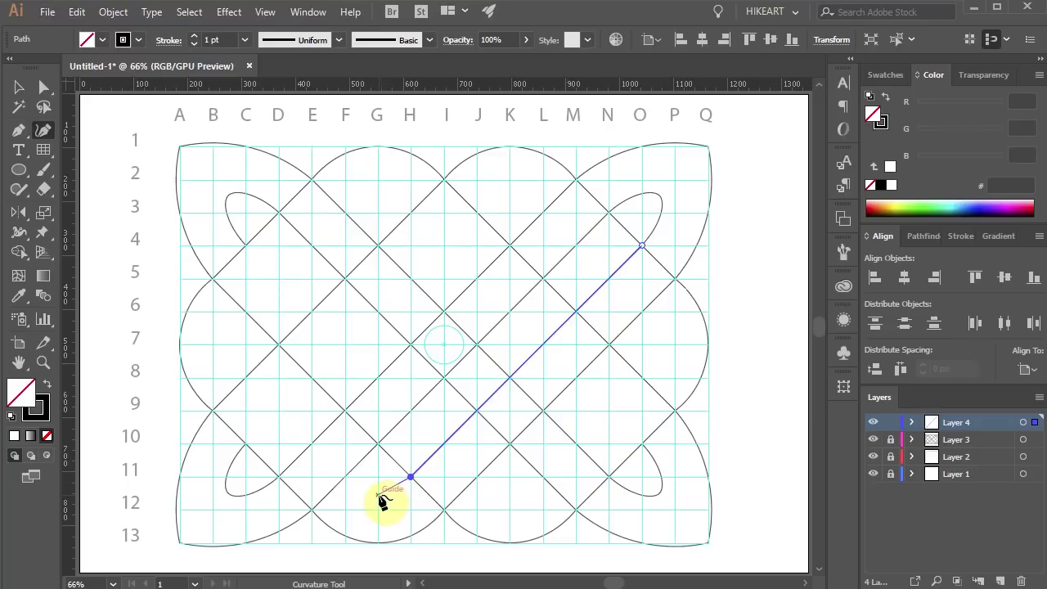
left_click(378, 494)
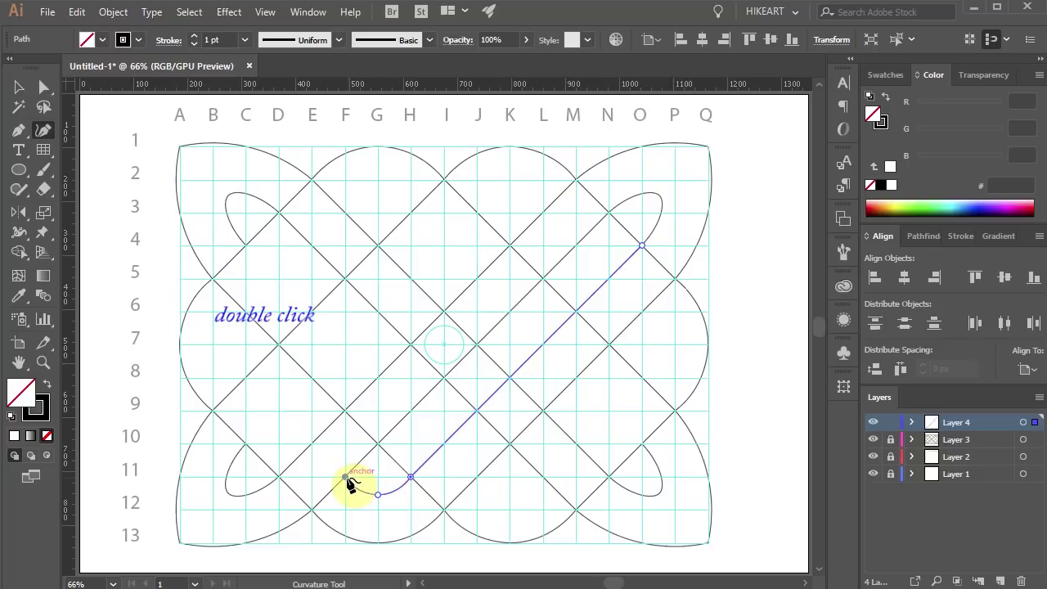
double_click(345, 478)
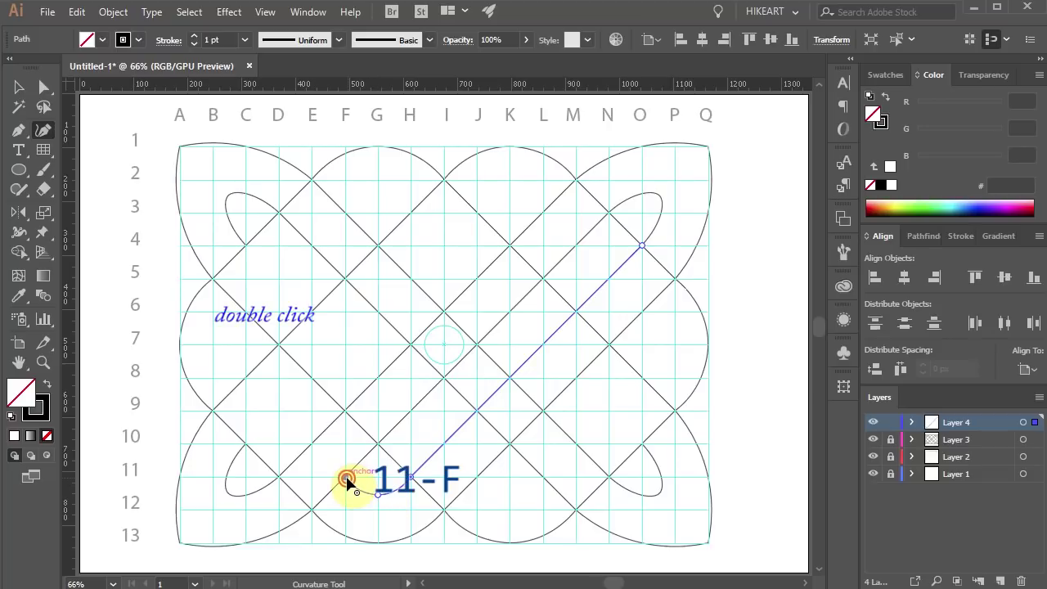
double_click(250, 379)
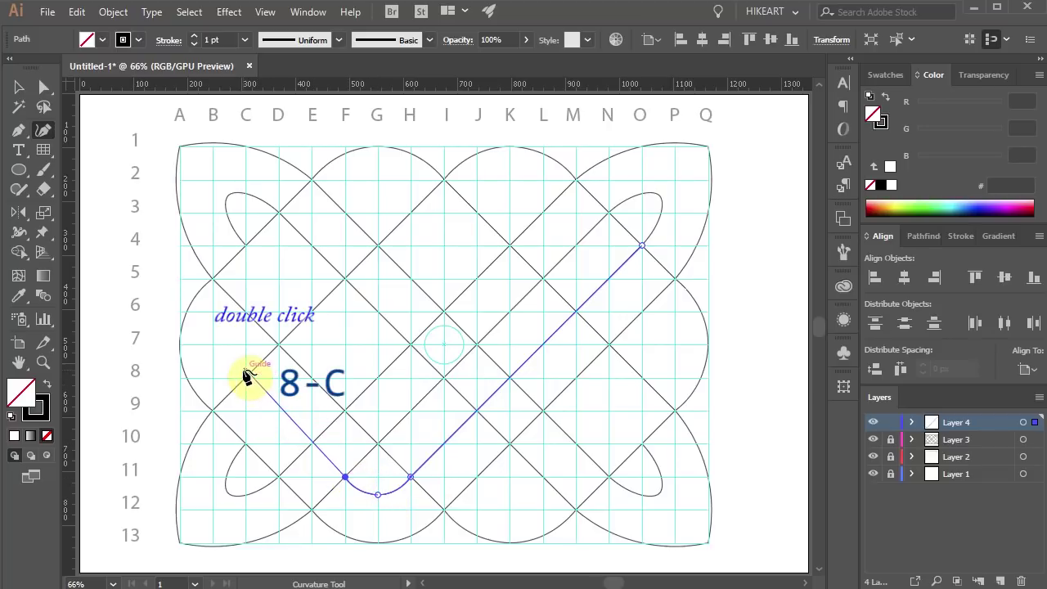
Continue the band round the left side to 6-C, then 3-F, over 3-G to 3-H.
left_click(247, 381)
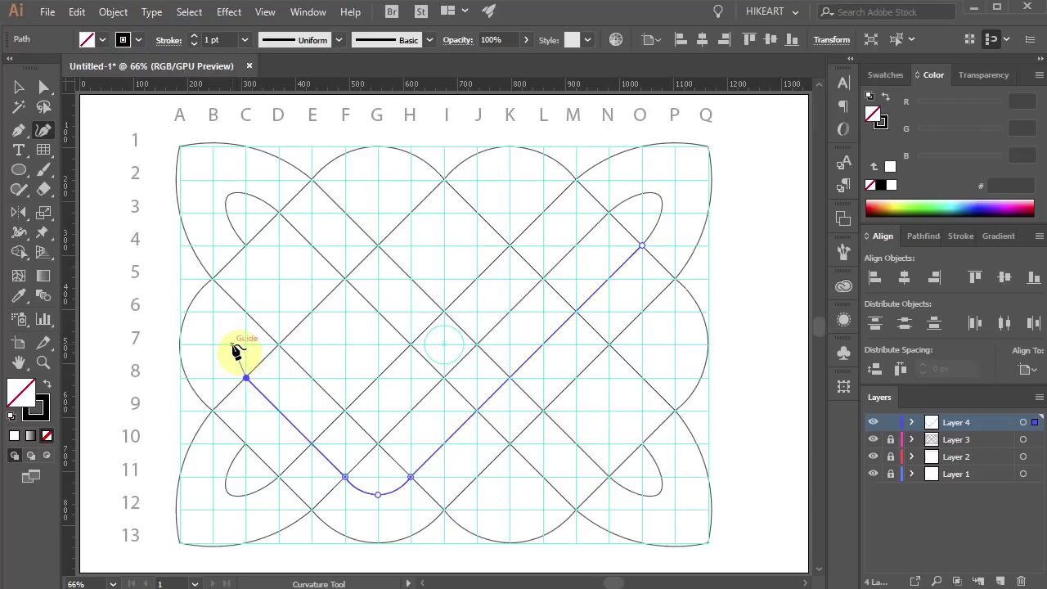
left_click(230, 344)
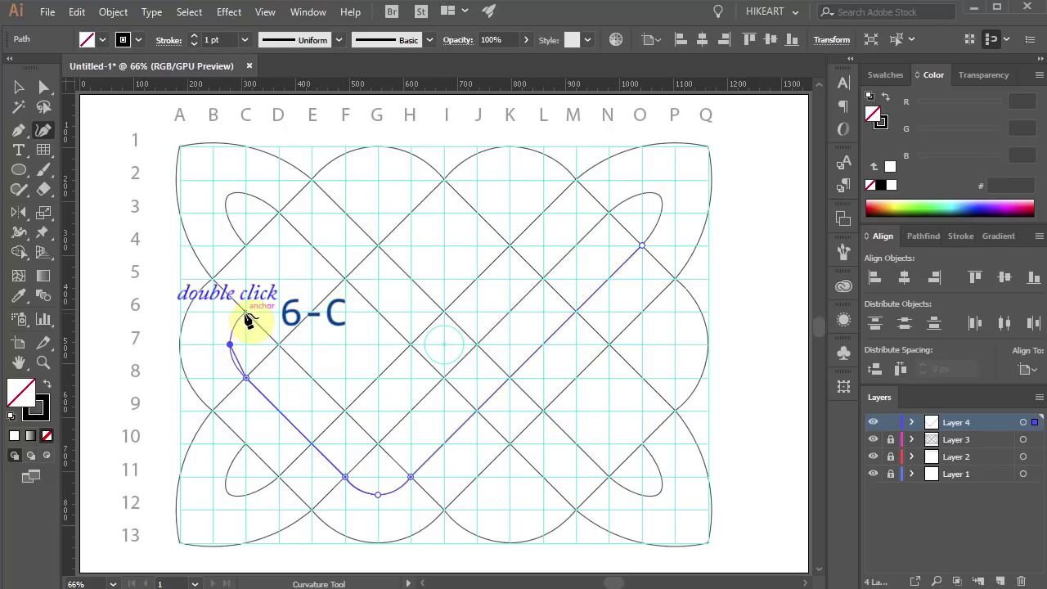
double_click(246, 312)
left_click(344, 214)
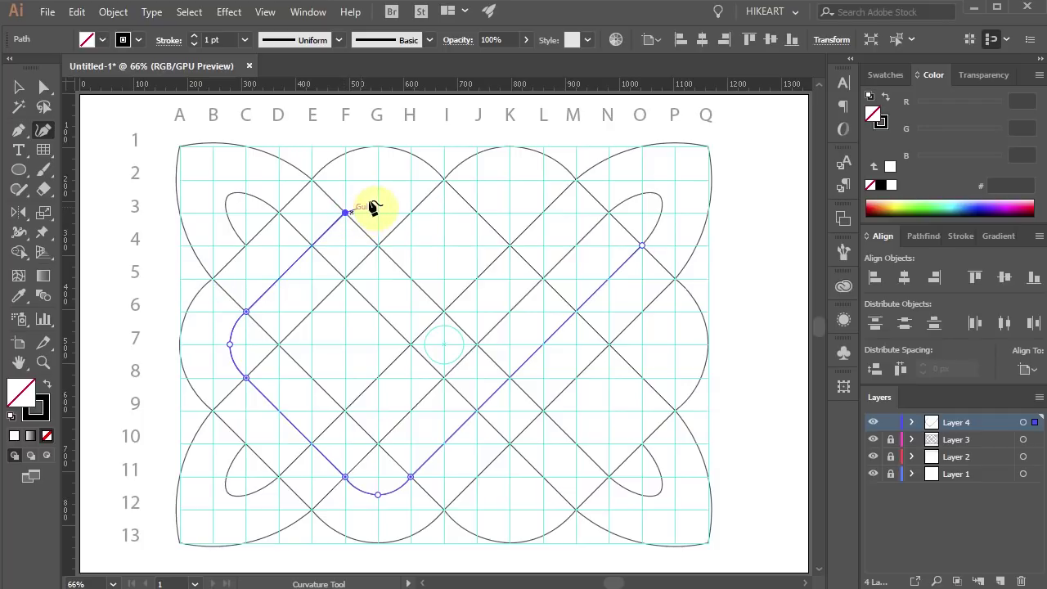
left_click(377, 196)
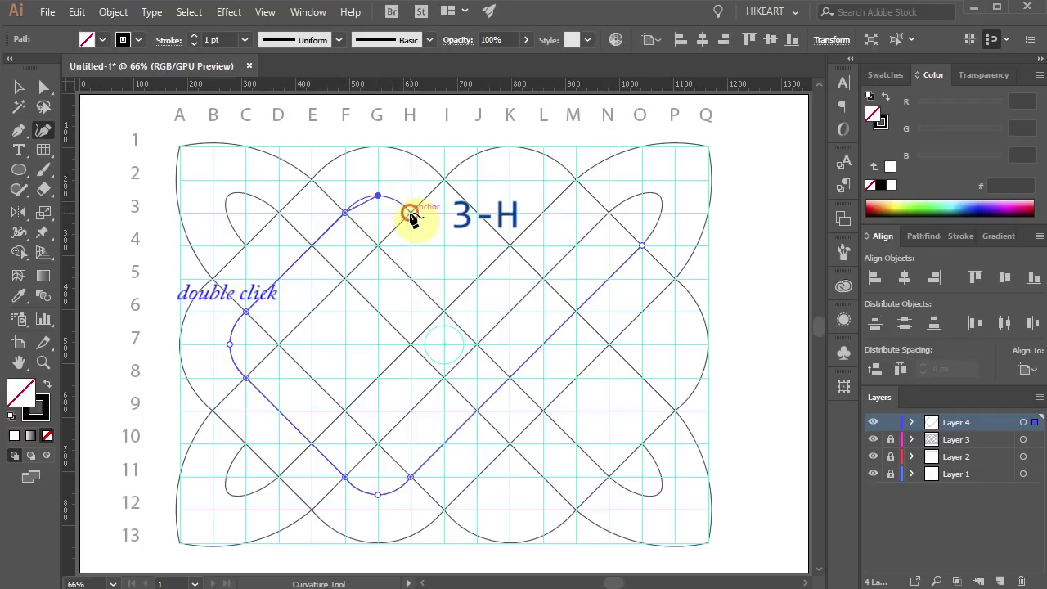
double_click(410, 213)
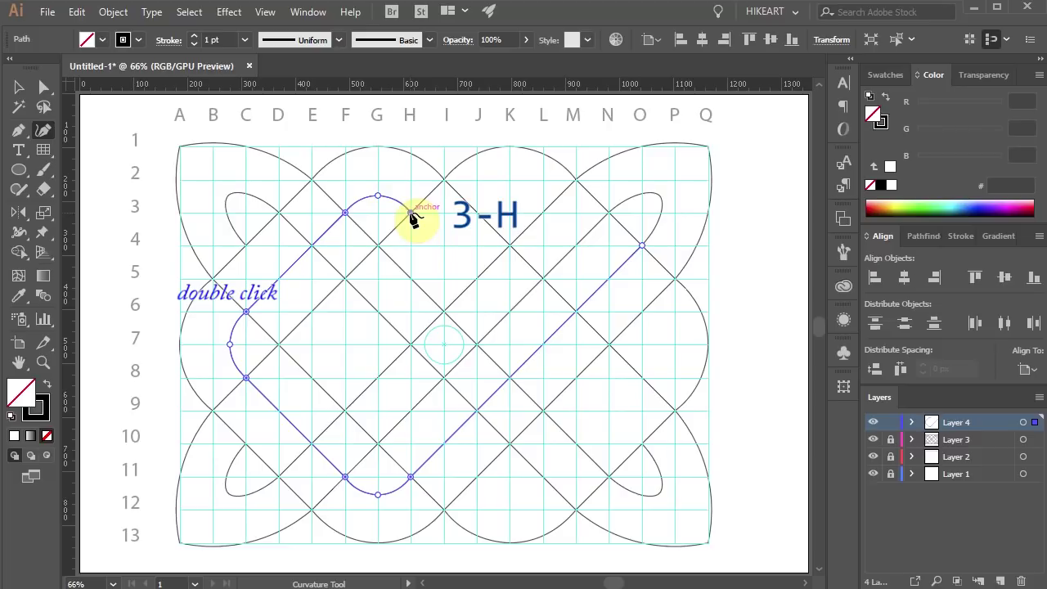
Close the first band at 10-O and deselect it.
left_click(642, 442)
key("v")
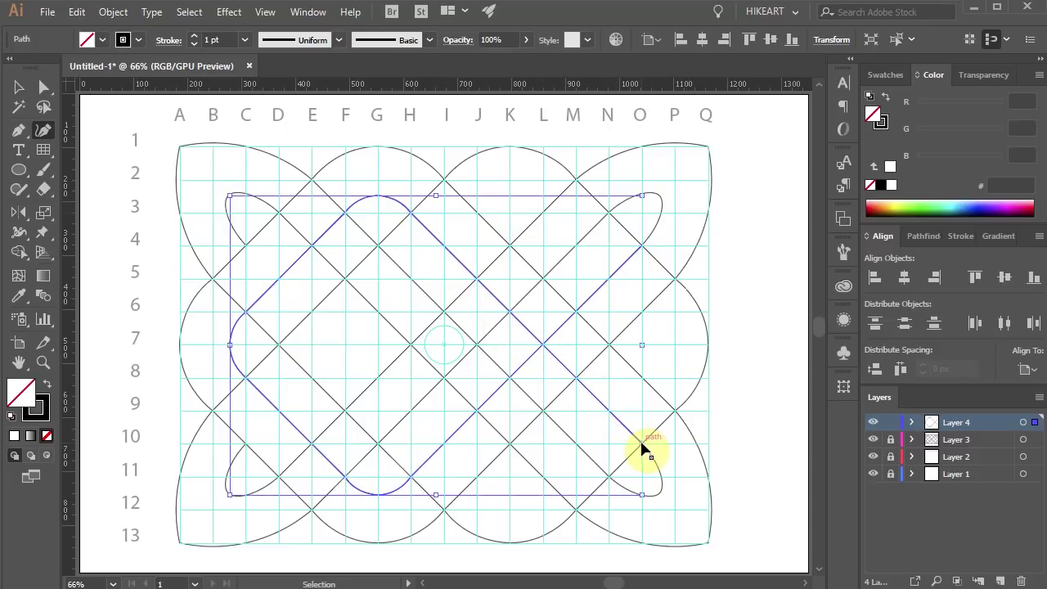
left_click(727, 447, "ctrl")
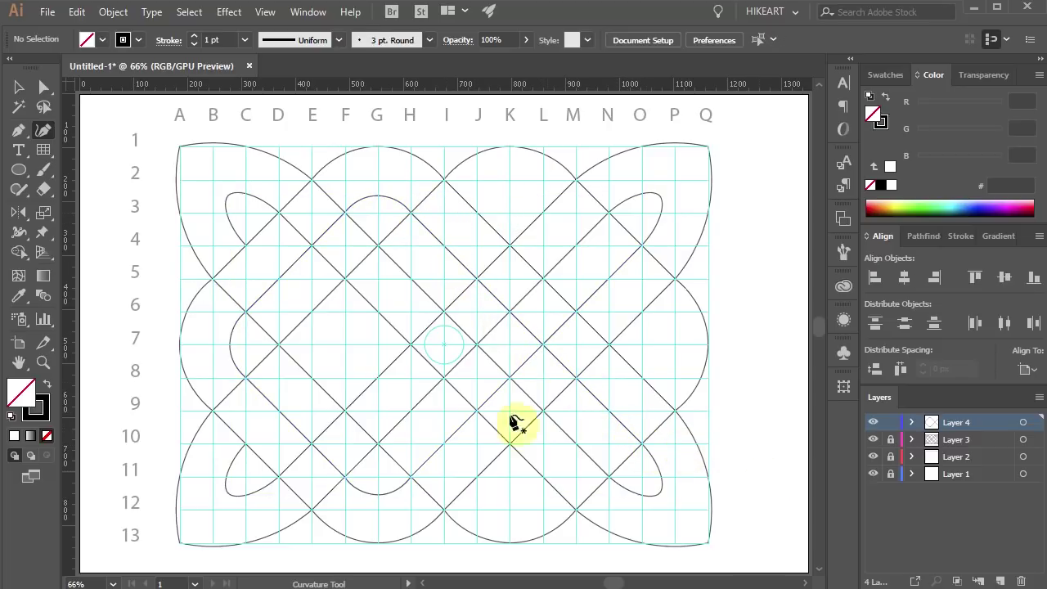
Start the inner strand at corner 4-C, running to J11, rounding K12, with corners at L11 and O8.
double_click(246, 245)
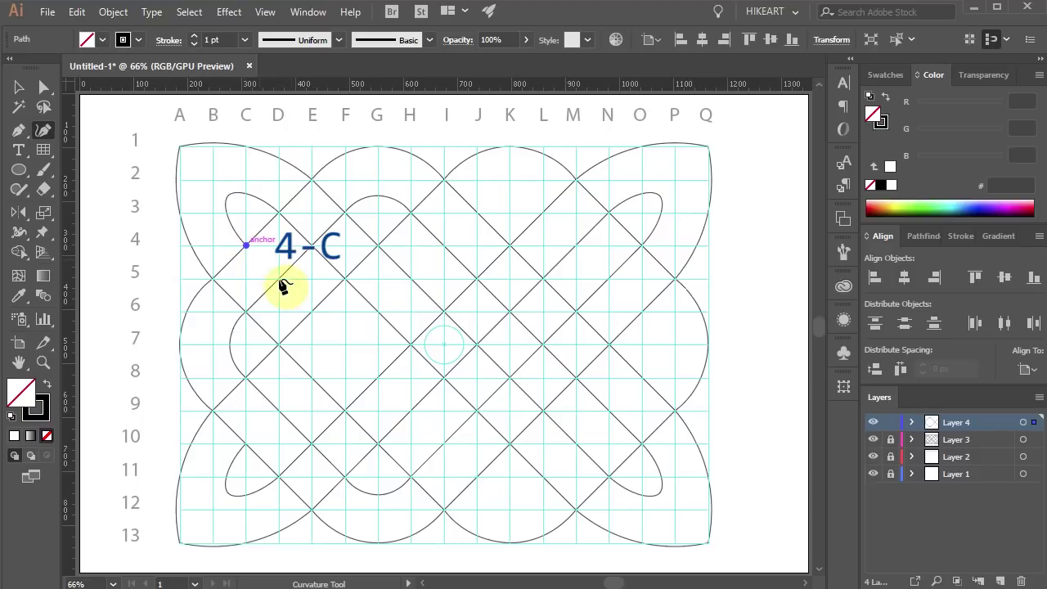
left_click(477, 477)
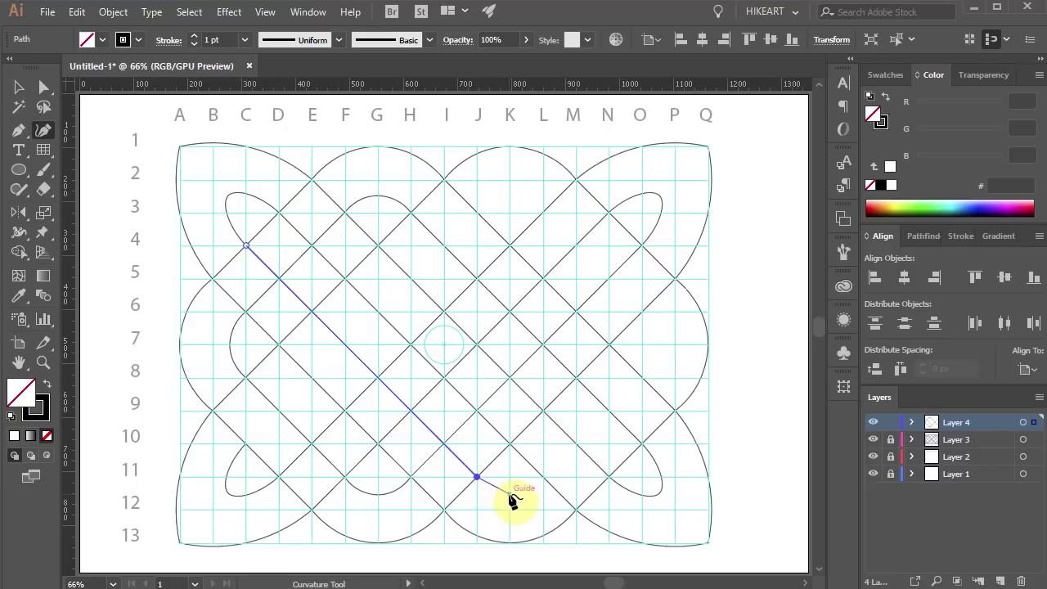
left_click(509, 494)
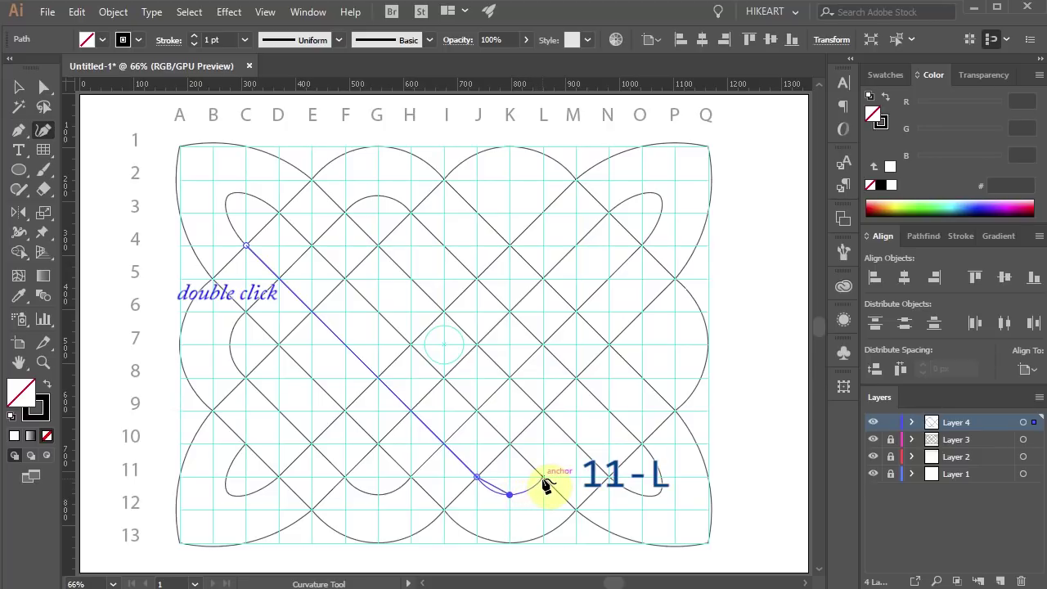
double_click(543, 477)
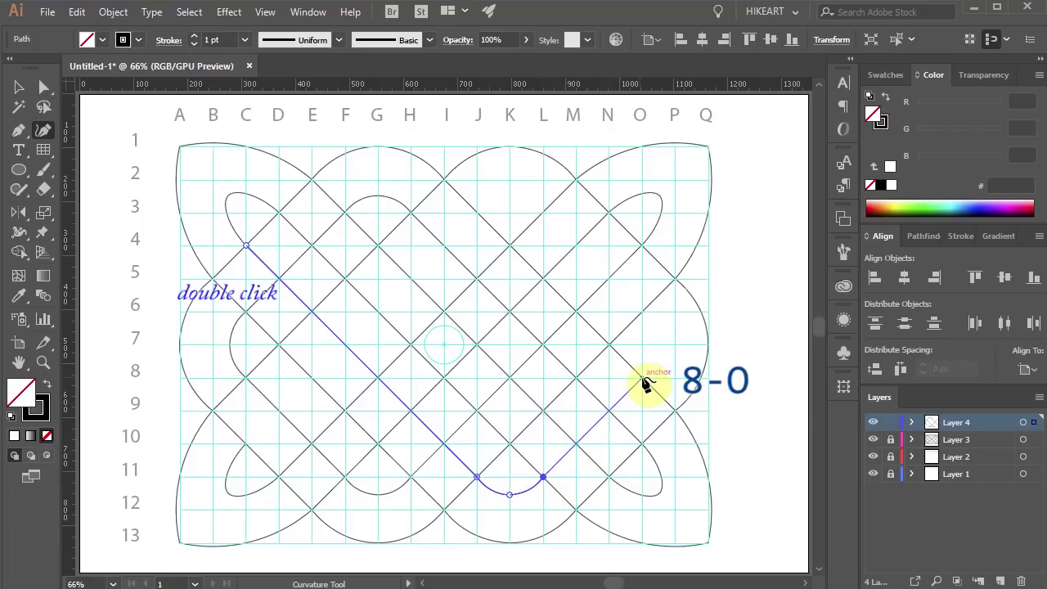
double_click(642, 377)
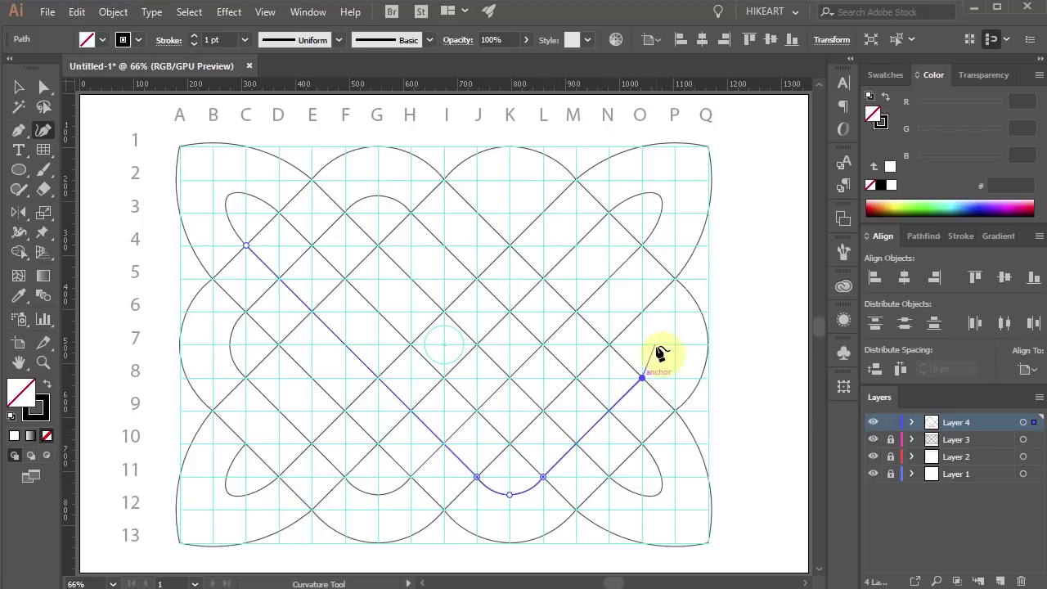
Round the right side to O6, then corners L3, K3 curve, J3, and close at C10.
left_click(659, 344)
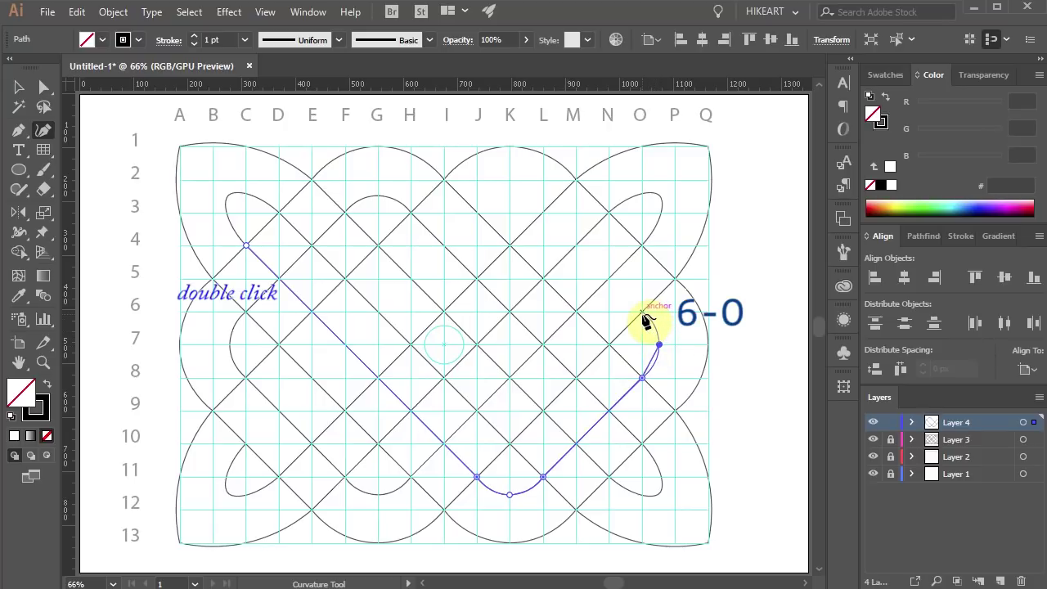
double_click(642, 312)
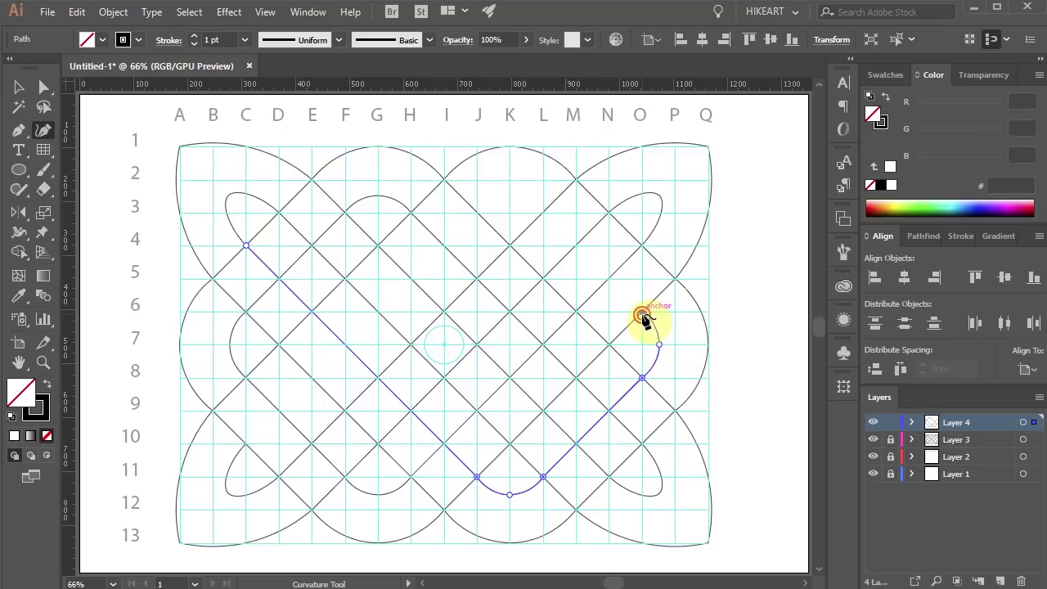
double_click(543, 212)
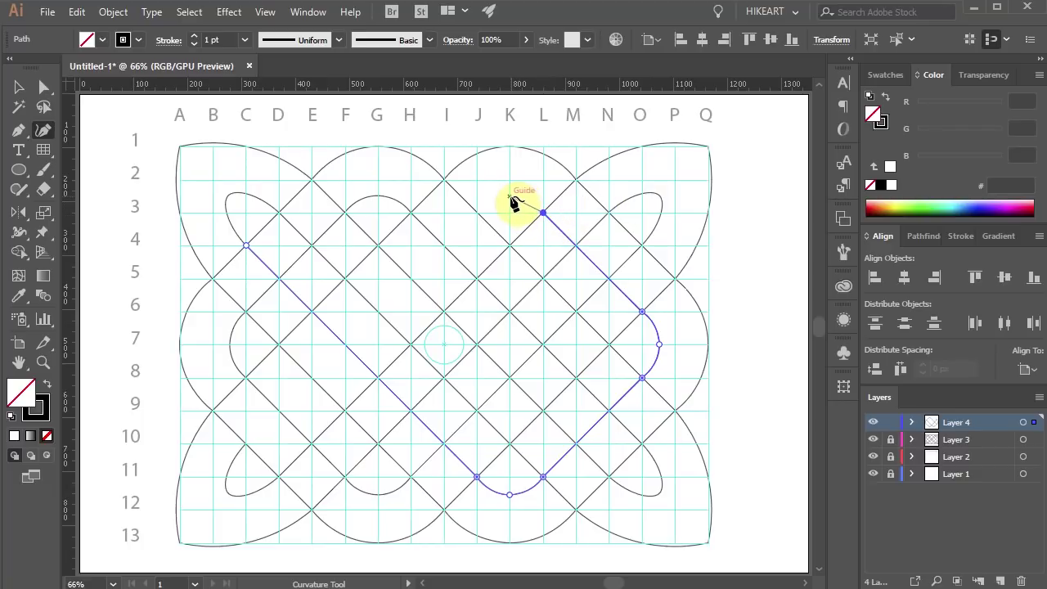
left_click(510, 198)
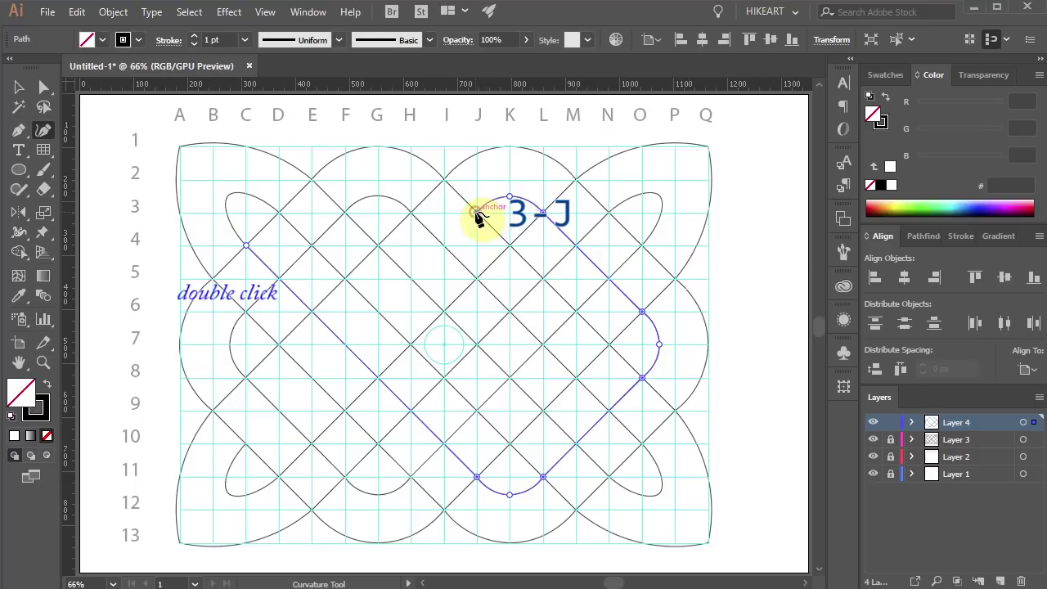
double_click(477, 212)
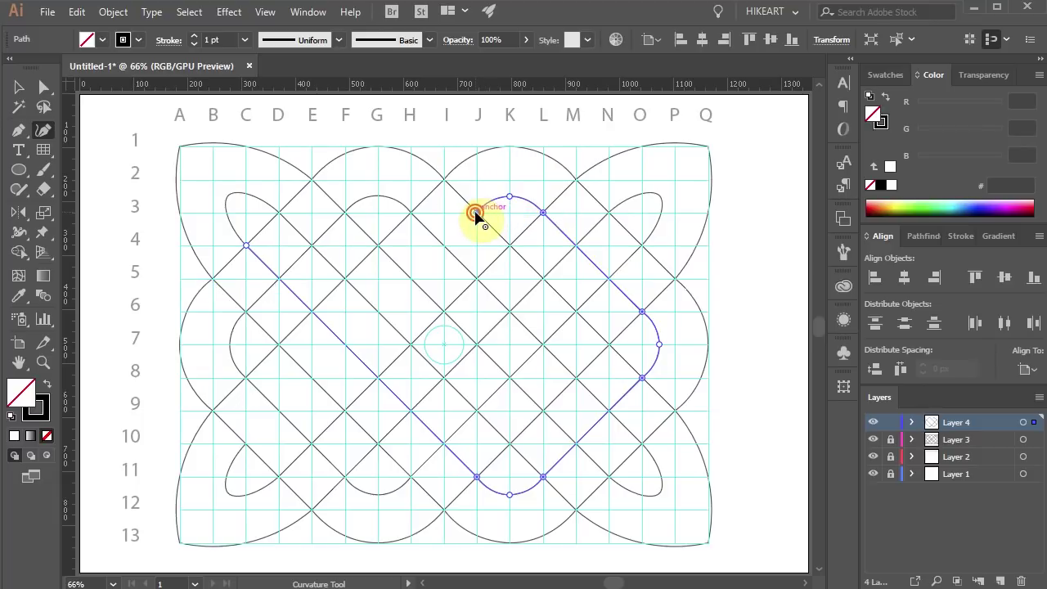
left_click(246, 443)
key("ctrl")
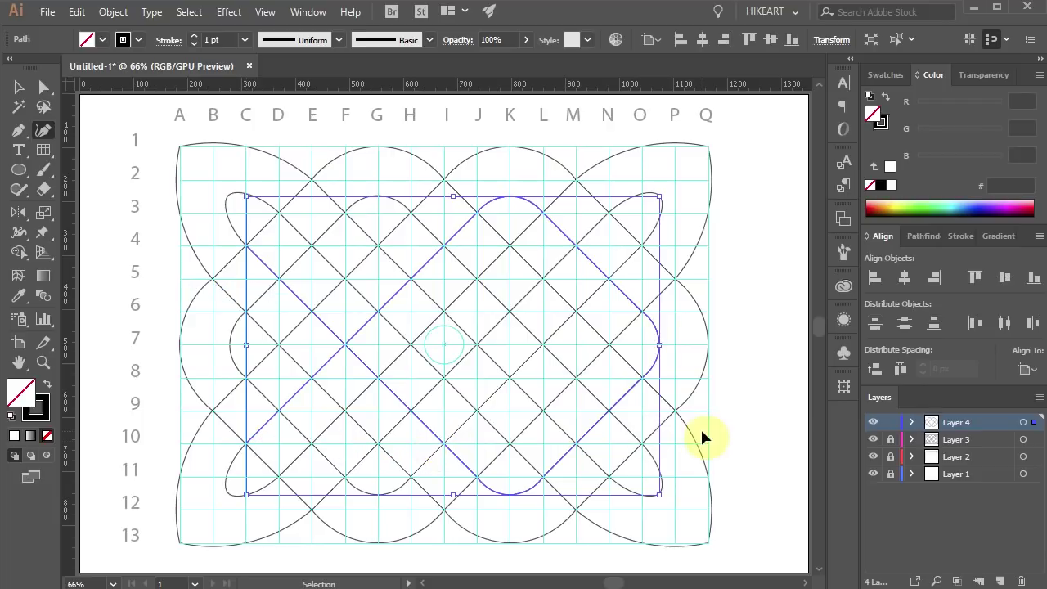
Hide Layer 1 and Layer 2 (grid and labels), unlock Layer 3, and select everything.
left_click(748, 442, "ctrl")
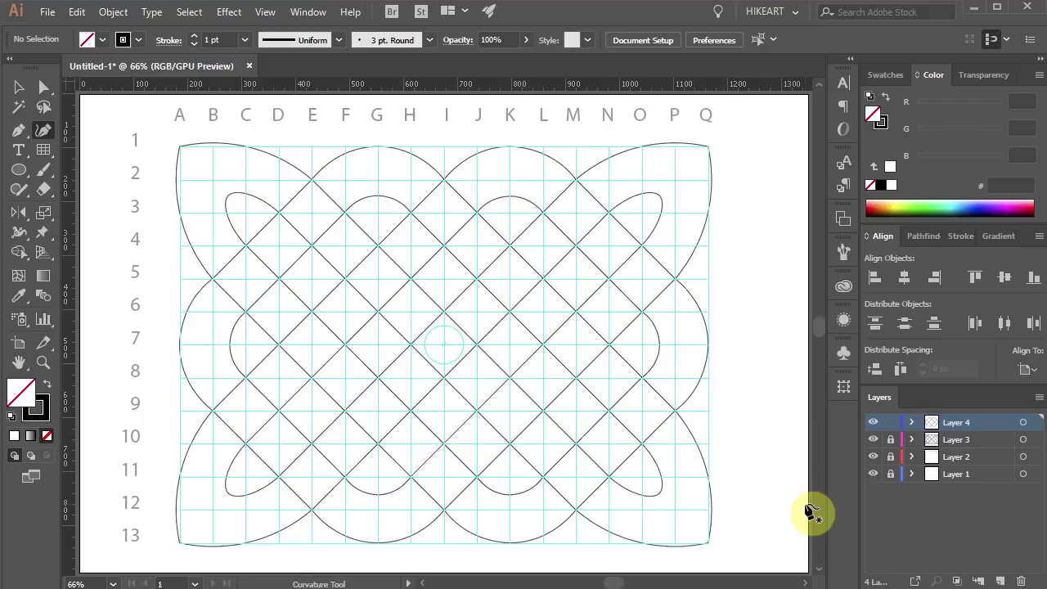
left_click(874, 472)
left_click(873, 456)
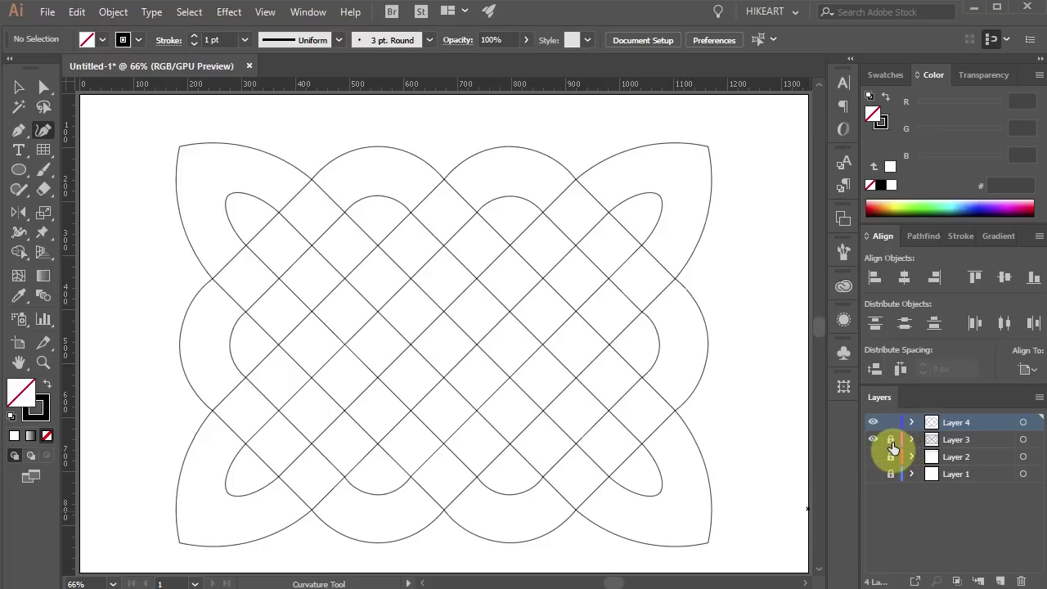
left_click(890, 440)
key("ctrl+a")
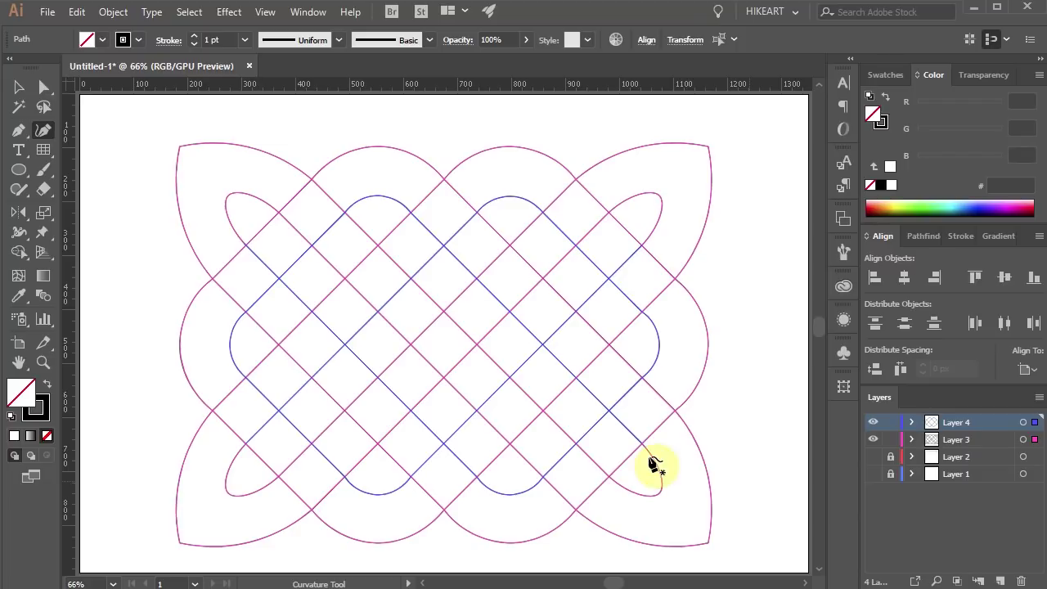
Switch to the Shape Builder tool and set the fill colour to black (000000).
key("shift+m")
left_click(22, 253)
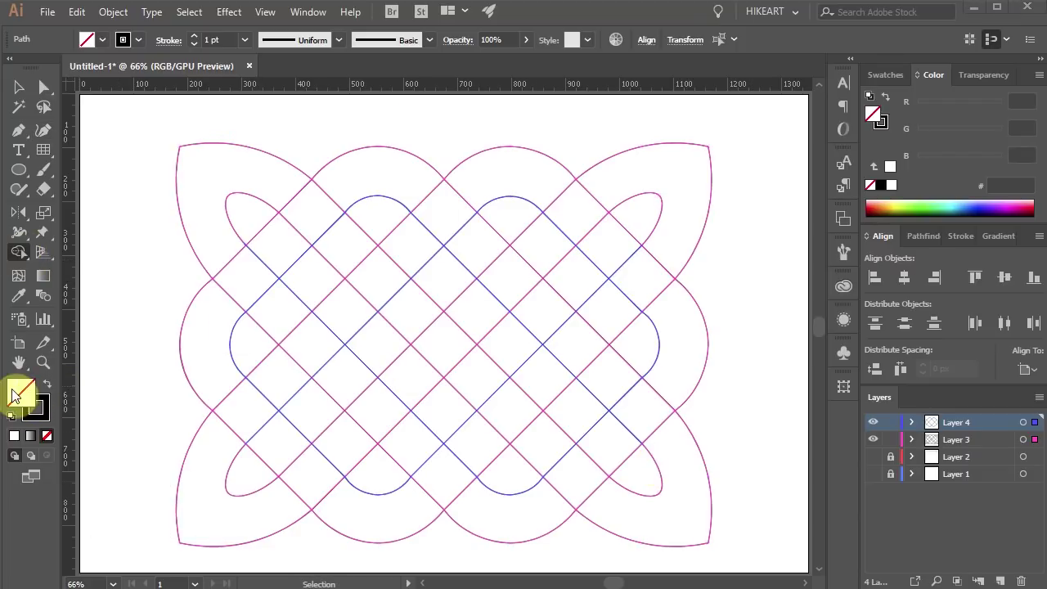
left_click(884, 188)
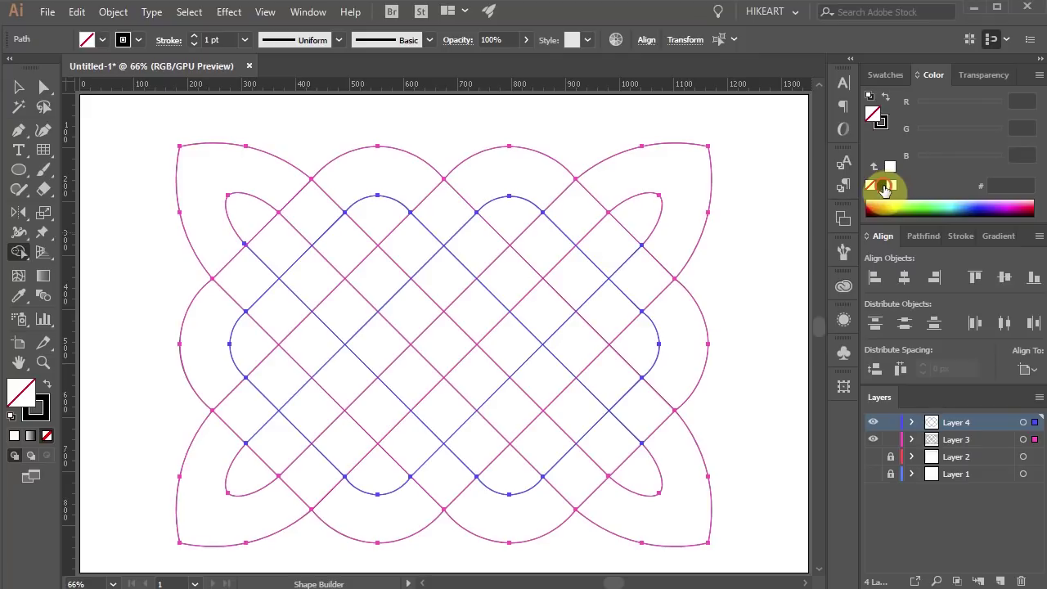
left_click(884, 188)
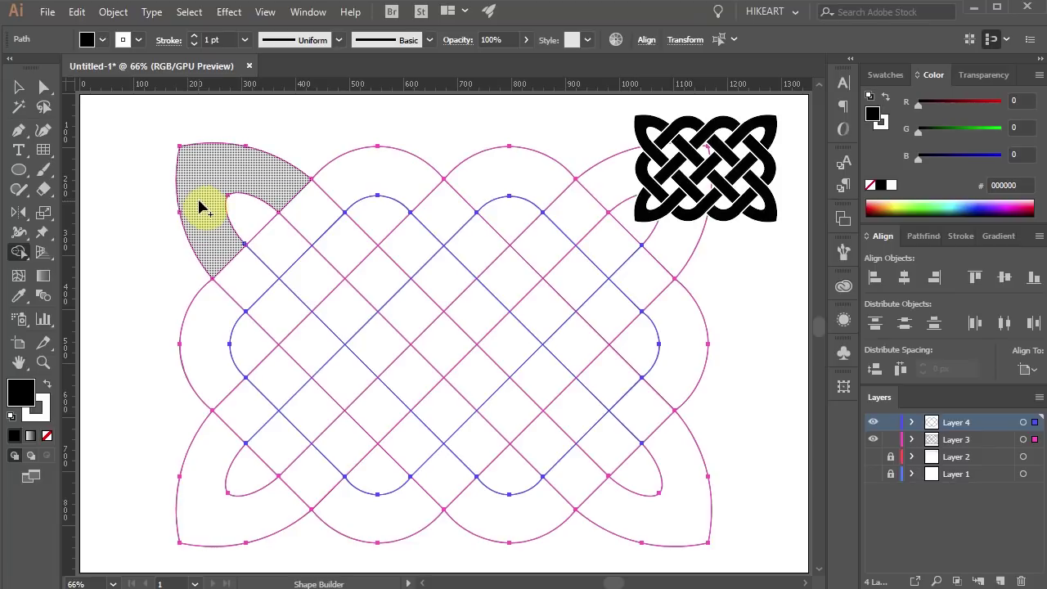
Shape-build black ribbons from the corner leaf, arms, diagonal bars and bottom curve cells.
left_click(202, 210)
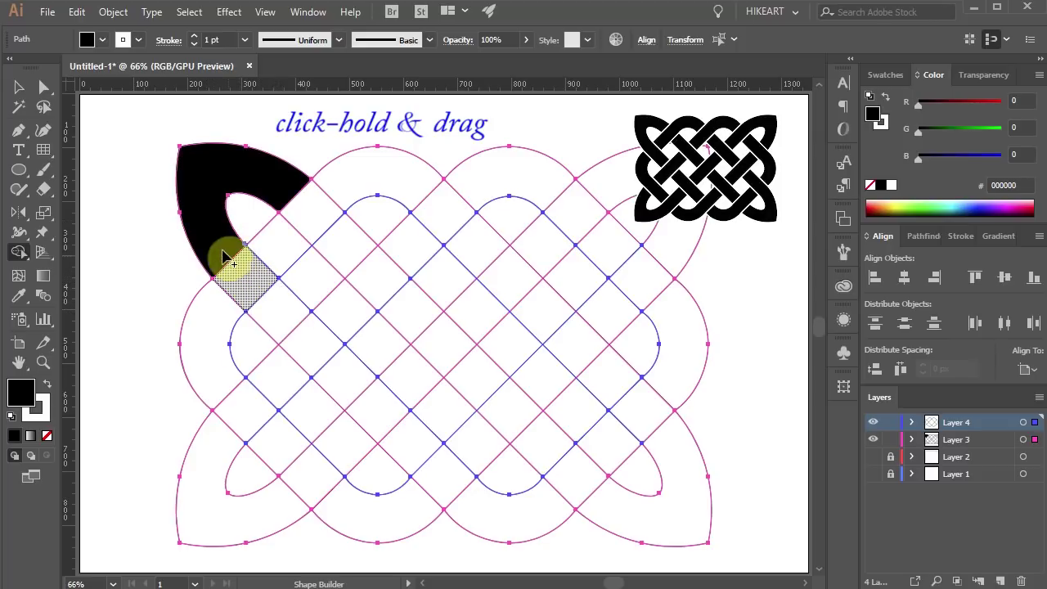
left_click_drag(225, 254, 278, 317)
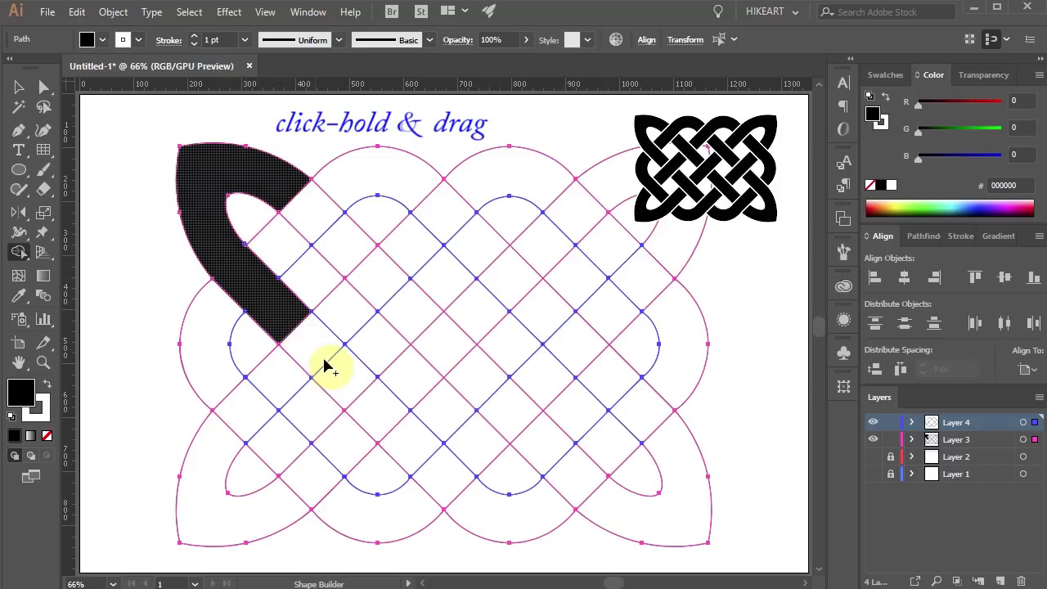
left_click_drag(350, 393, 409, 446)
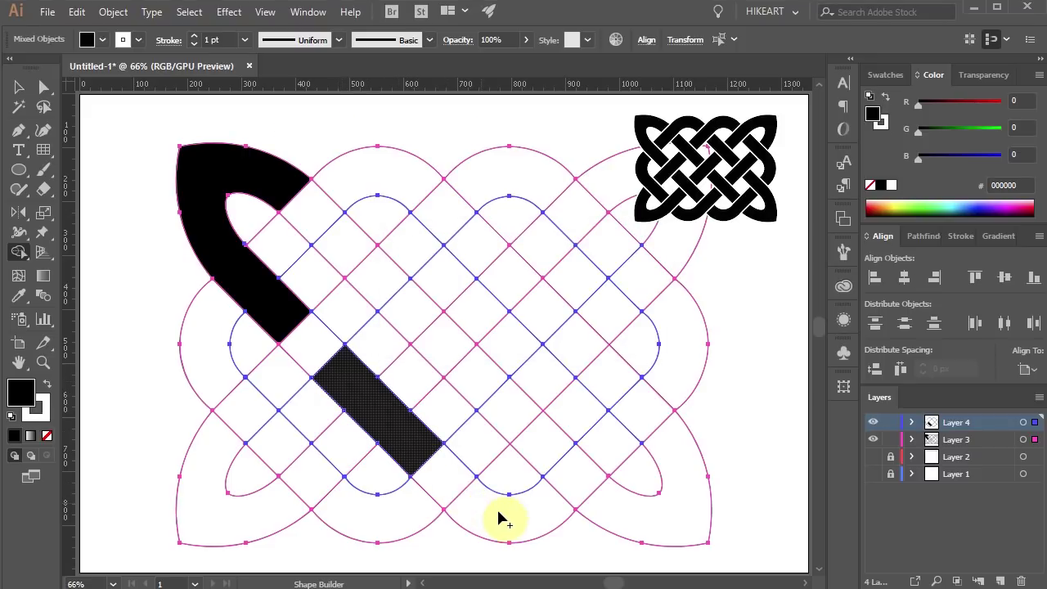
mouse_move(503, 515)
left_mouse_down()
mouse_move(557, 485)
mouse_move(593, 450)
mouse_move(677, 315)
mouse_move(284, 378)
mouse_move(201, 469)
mouse_move(270, 518)
mouse_move(339, 461)
left_mouse_up()
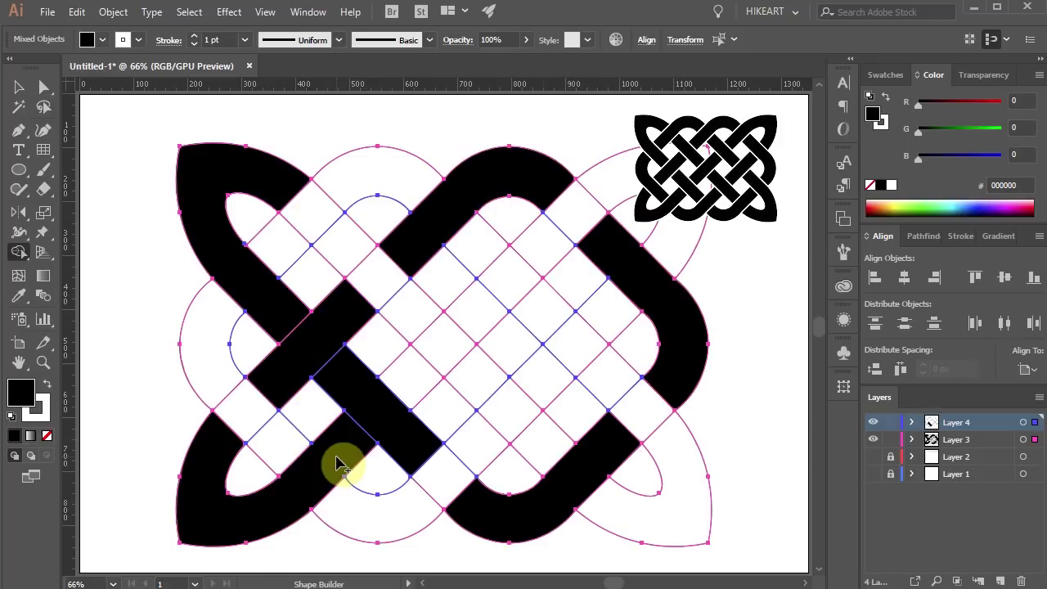
mouse_move(389, 399)
left_mouse_down()
mouse_move(475, 327)
mouse_move(636, 299)
mouse_move(646, 278)
left_mouse_up()
left_click_drag(473, 454, 404, 449)
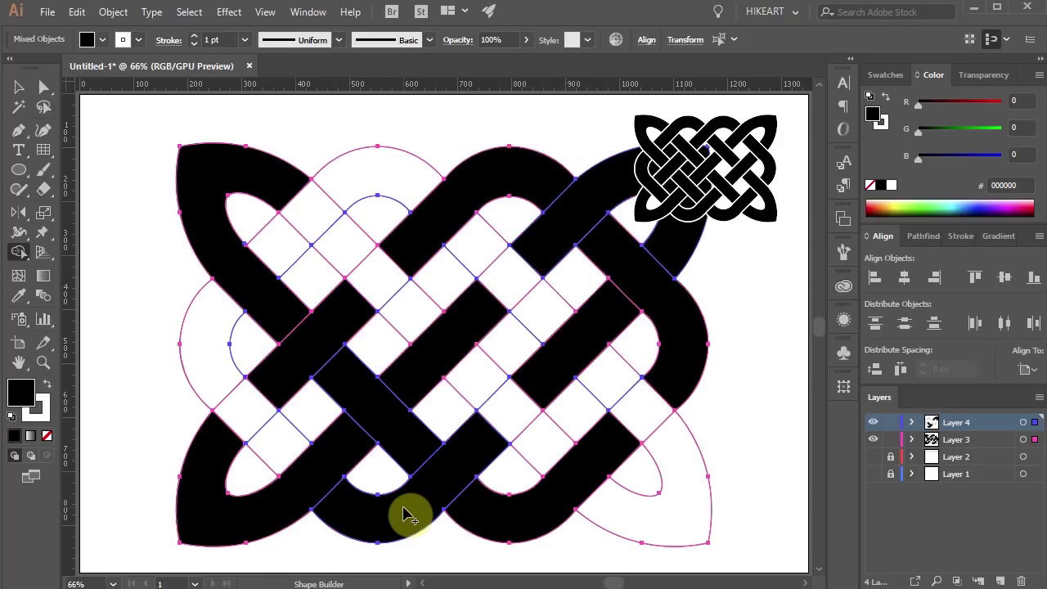
mouse_move(270, 474)
left_mouse_down()
mouse_move(215, 386)
mouse_move(245, 245)
left_mouse_up()
left_click_drag(270, 180, 408, 188)
left_click_drag(603, 409, 630, 442)
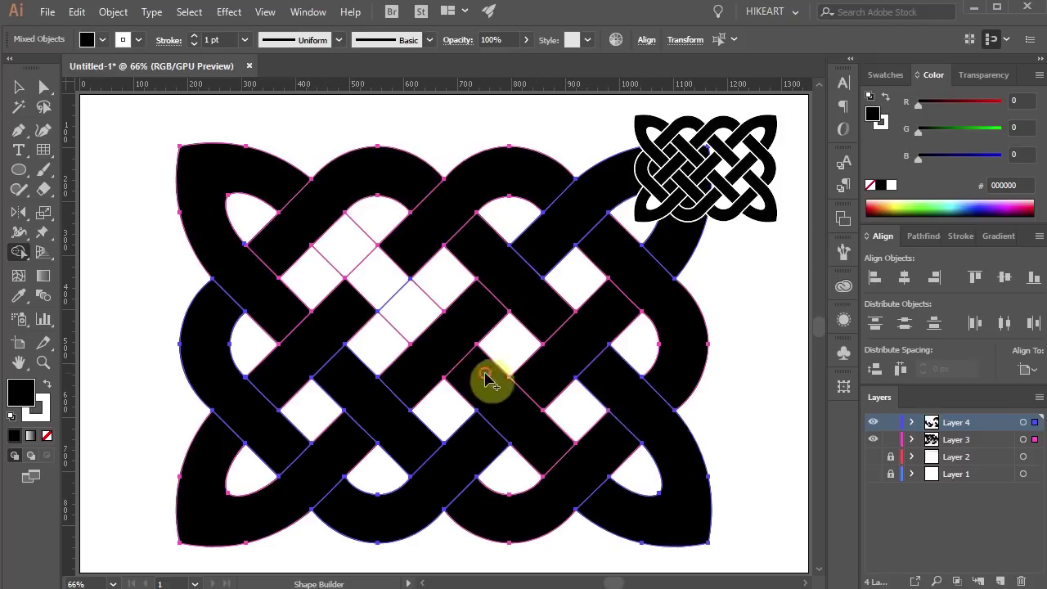
key("v")
left_click(752, 448)
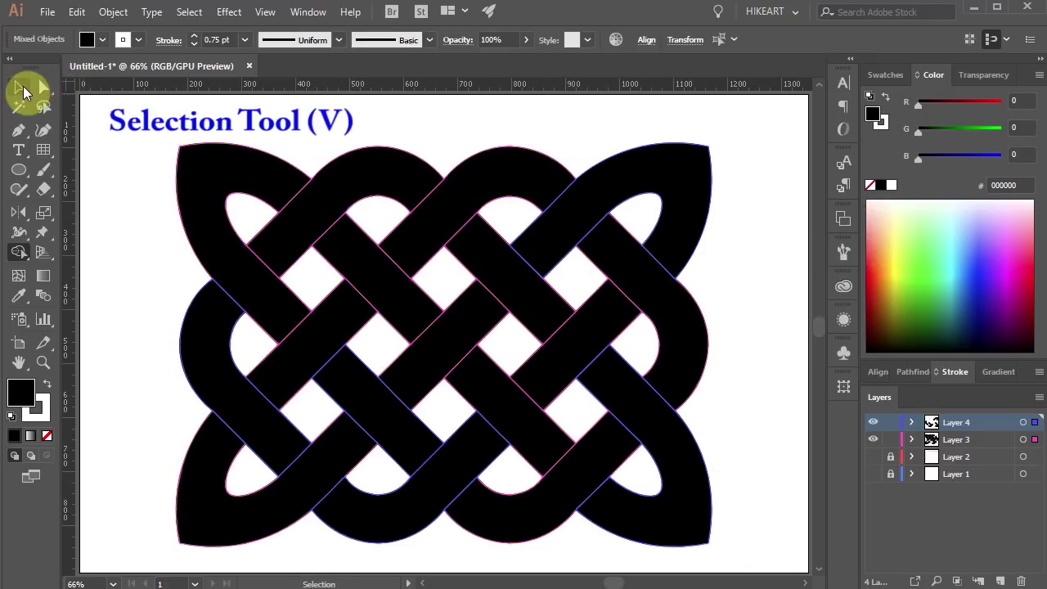
Give all knot shapes a white stroke with 4 pt weight.
left_click(19, 86)
key("ctrl+a")
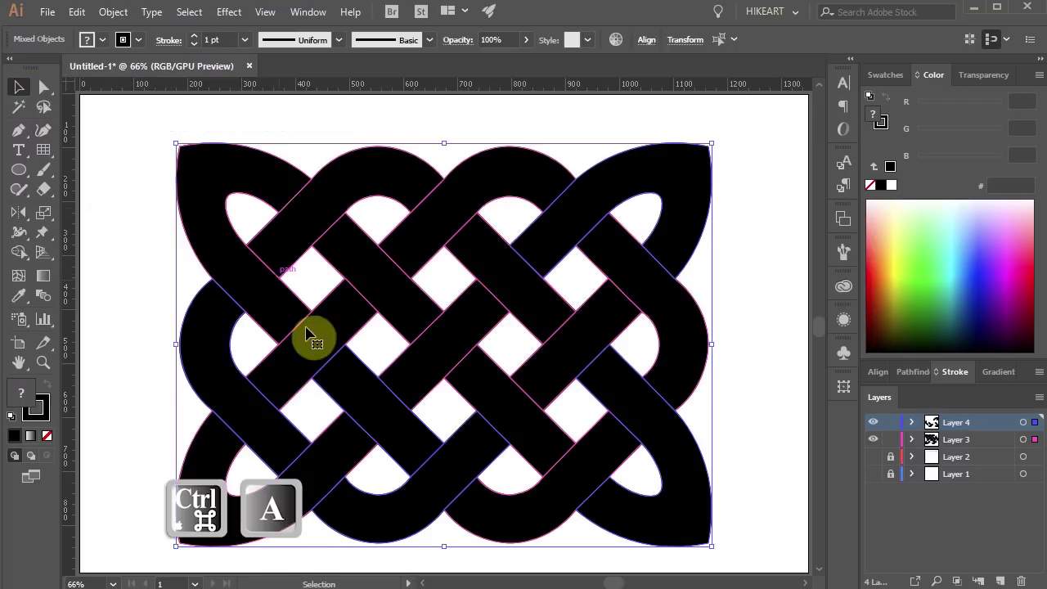
left_click(44, 418)
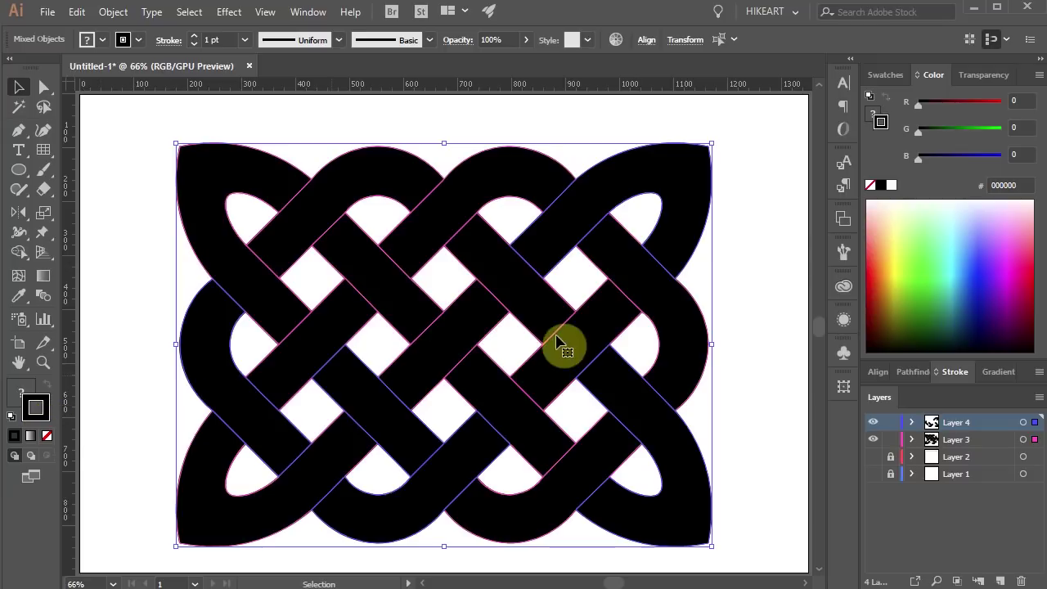
left_click(893, 186)
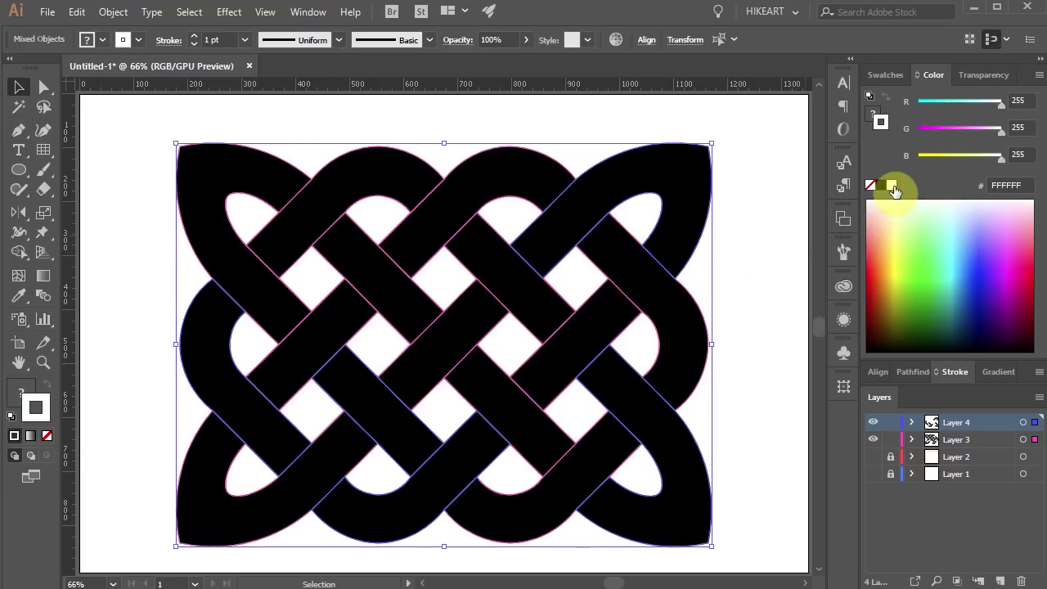
left_click(952, 372)
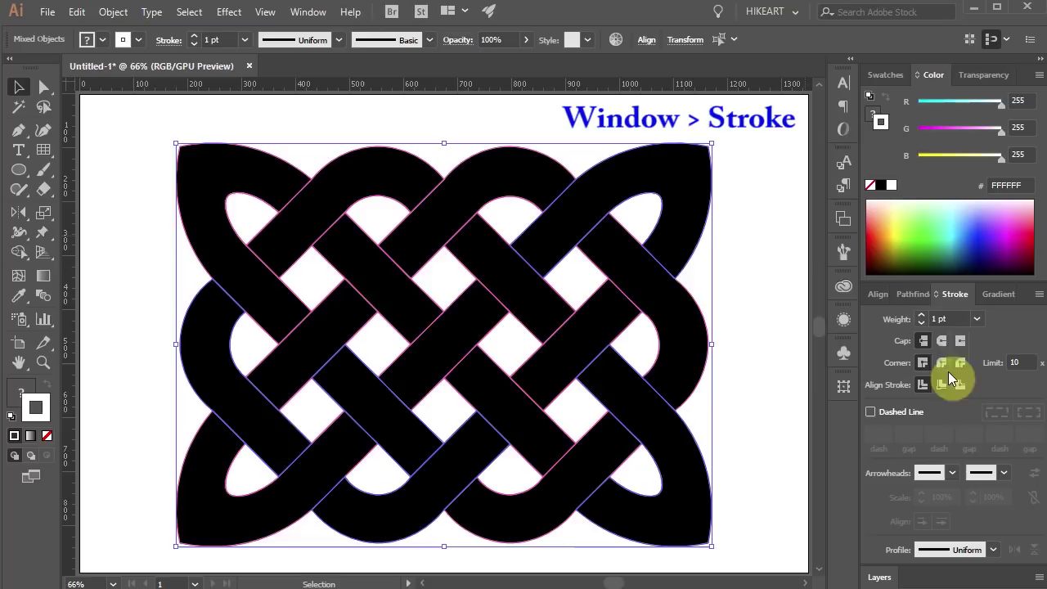
left_click(922, 314)
left_click(922, 315)
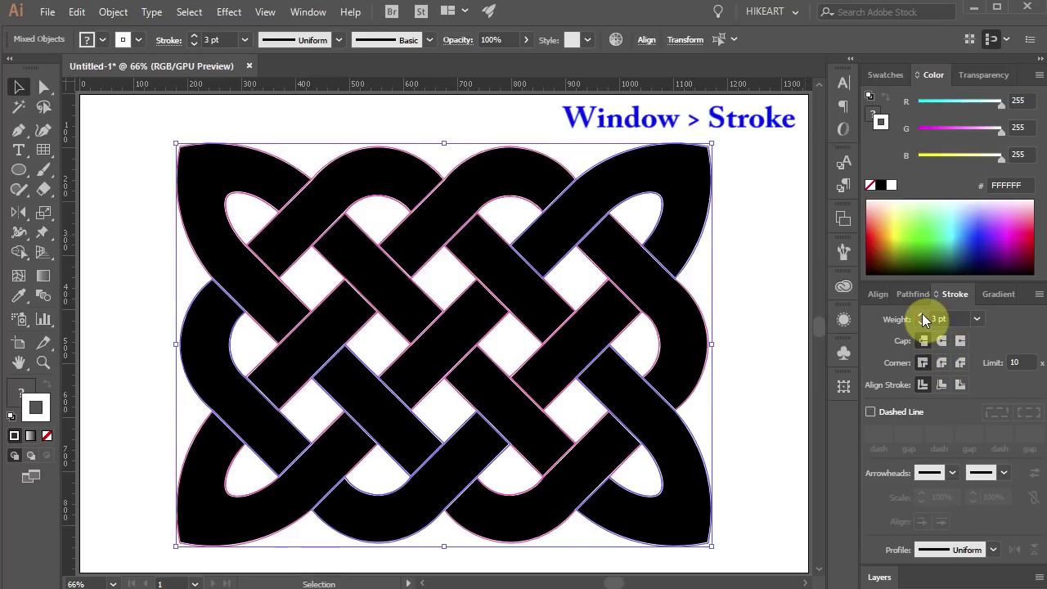
left_click(922, 315)
Deselect and toggle the transparency grid on and off to check the gaps.
left_click(768, 336)
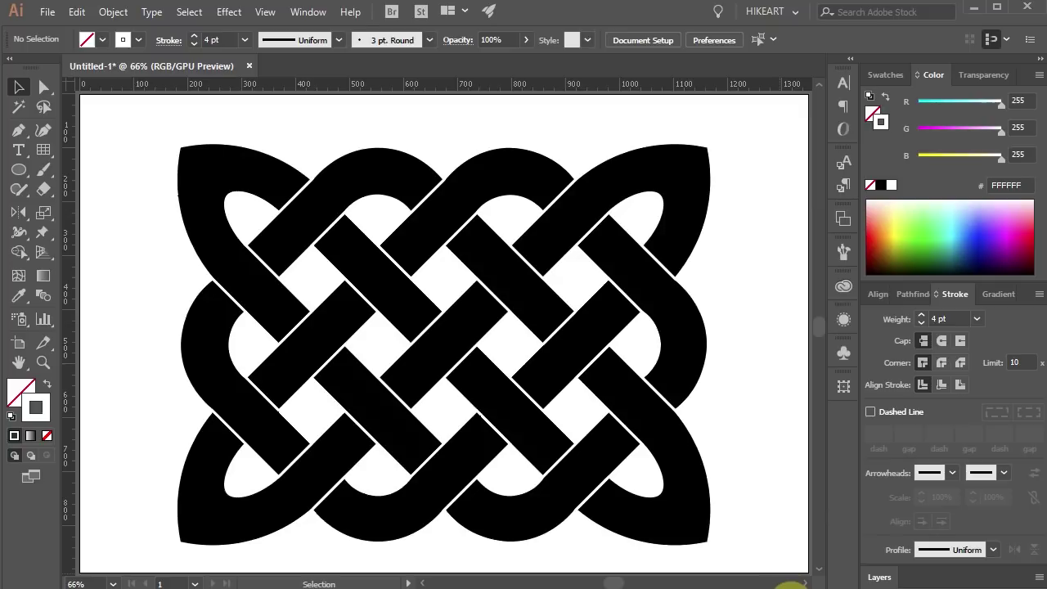
key("ctrl+shift+d")
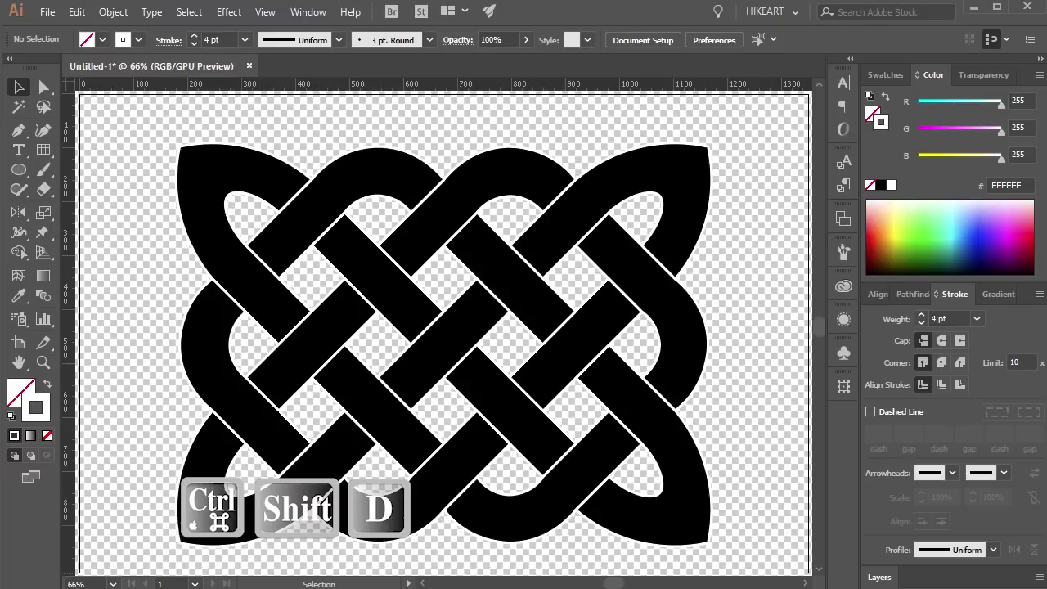
key("ctrl+shift+d")
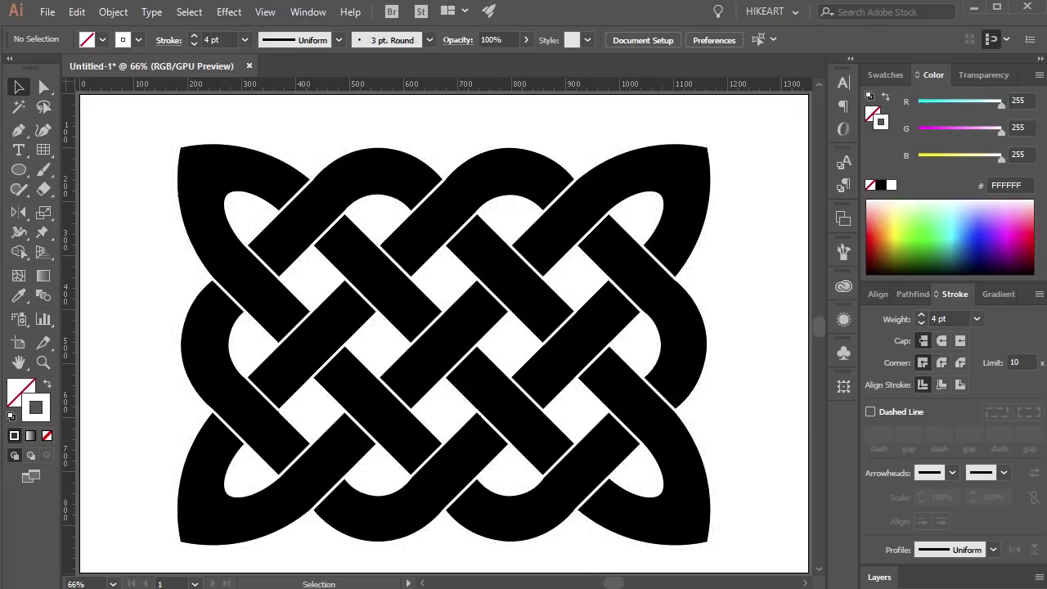